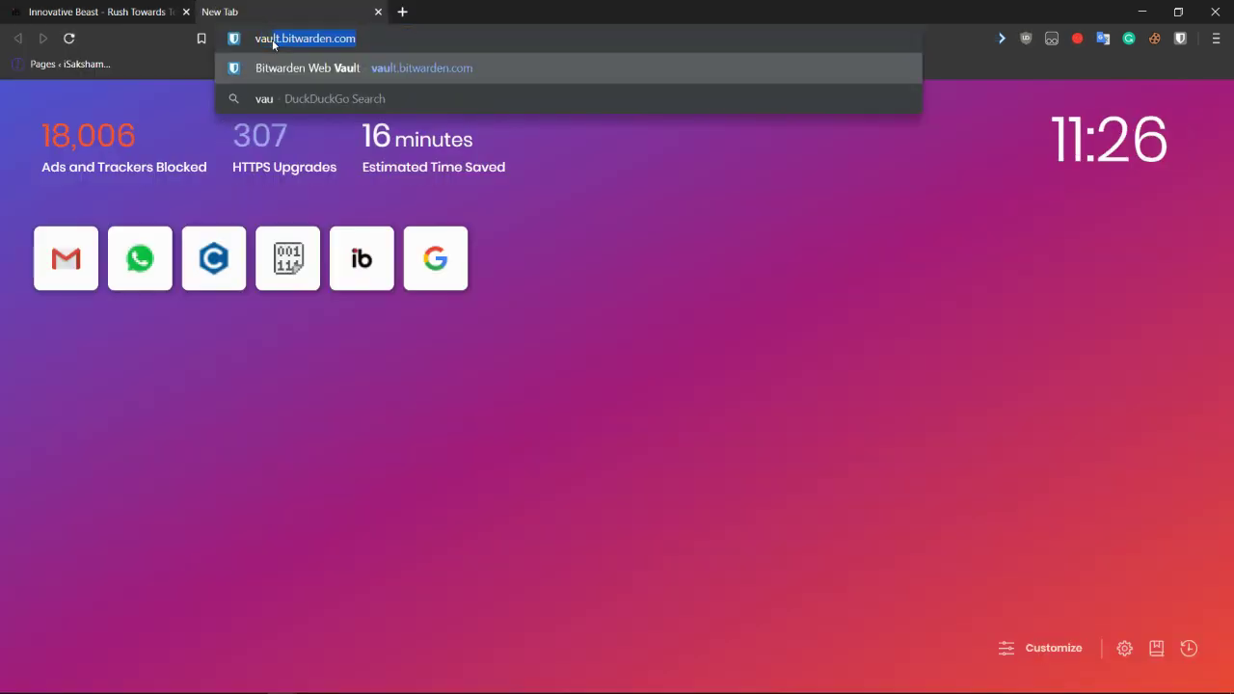
Go to vault.bitwarden.com and try logging in with the remembered master password
key("Return")
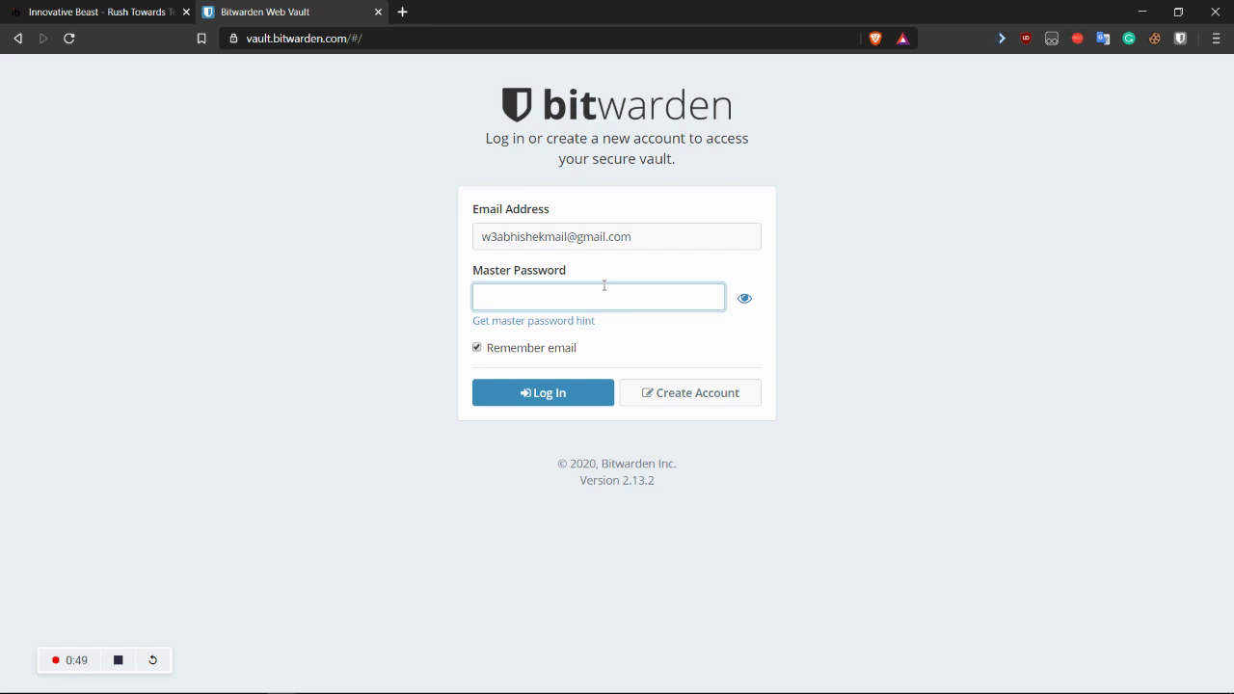
type("*****")
type("*******")
left_click(581, 387)
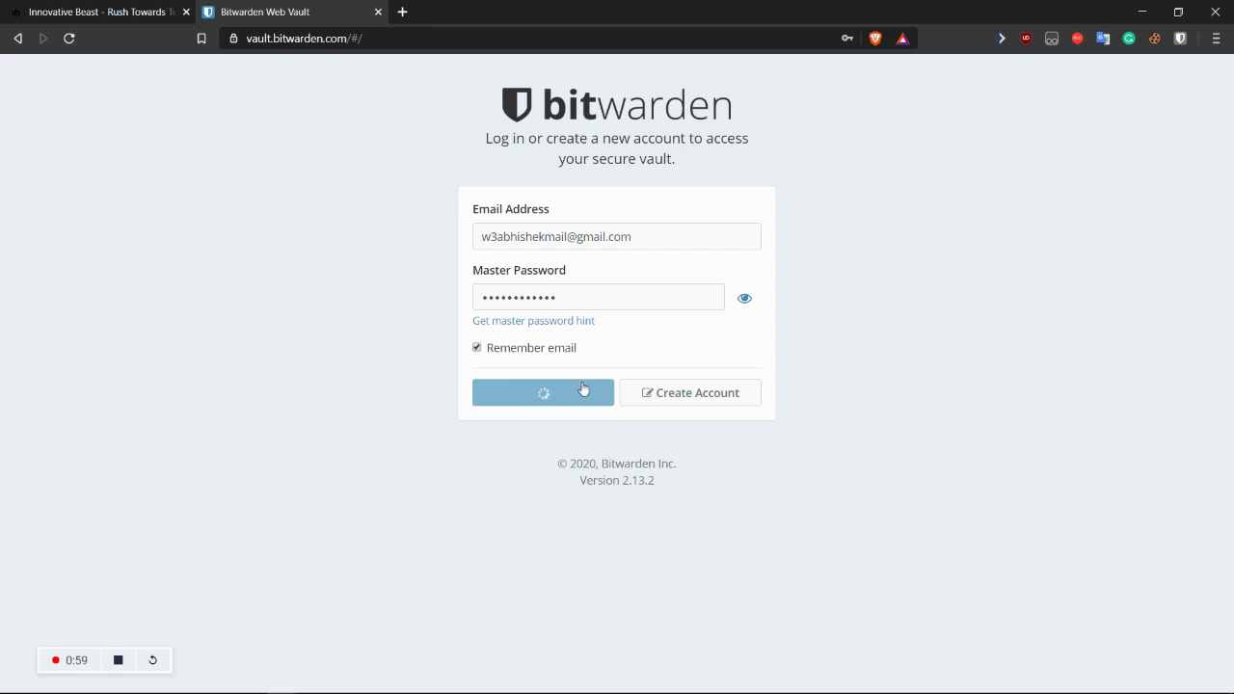
Highlight the login error message and the password hint option
left_click_drag(1149, 172, 1020, 135)
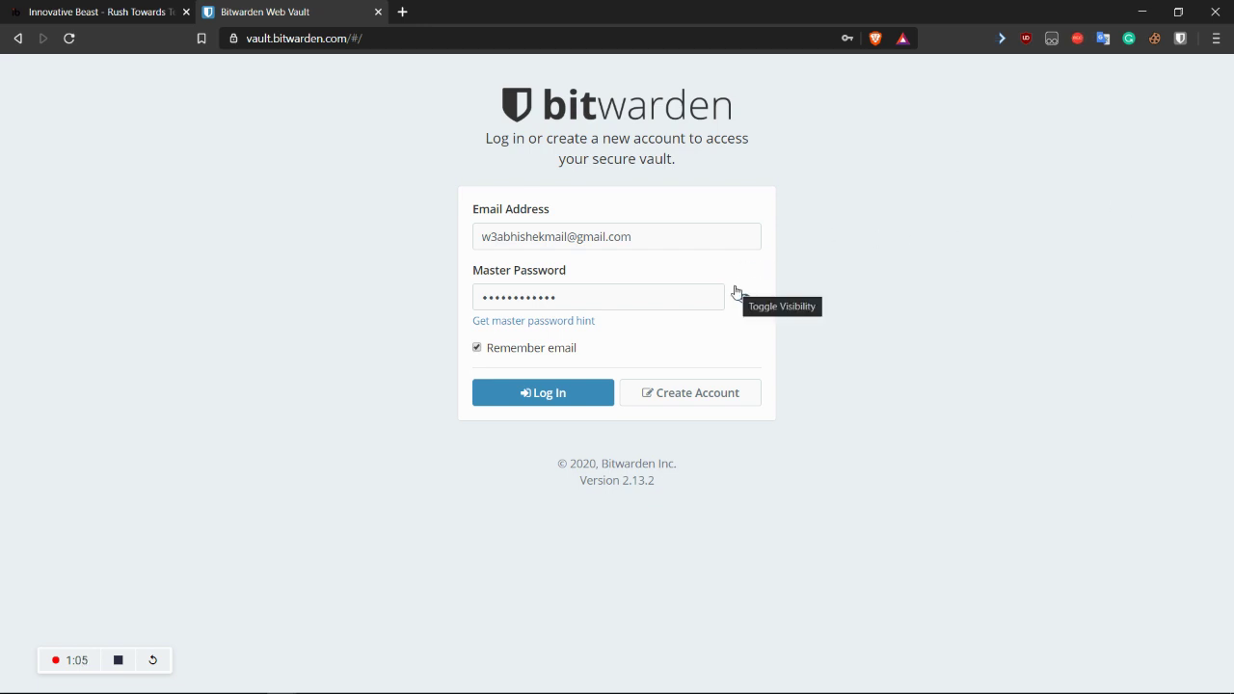
mouse_move(455, 176)
left_mouse_down()
mouse_move(742, 307)
mouse_move(804, 447)
left_mouse_up()
left_click(784, 344)
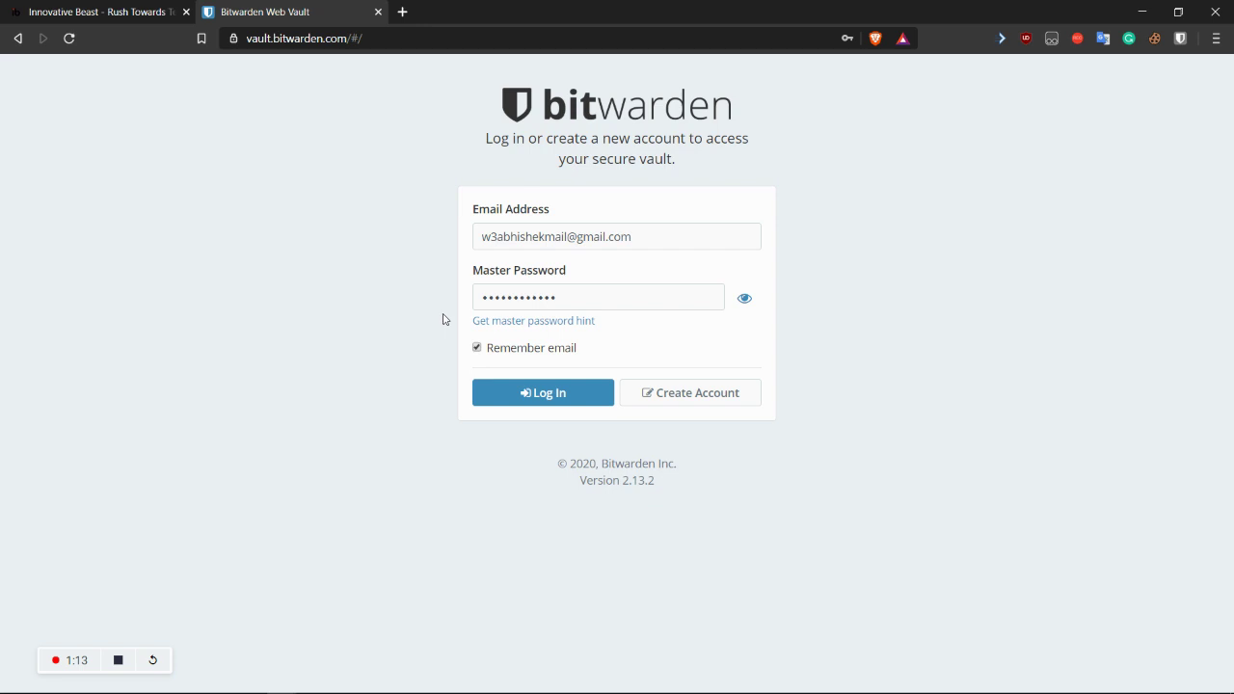
left_click_drag(462, 327, 602, 326)
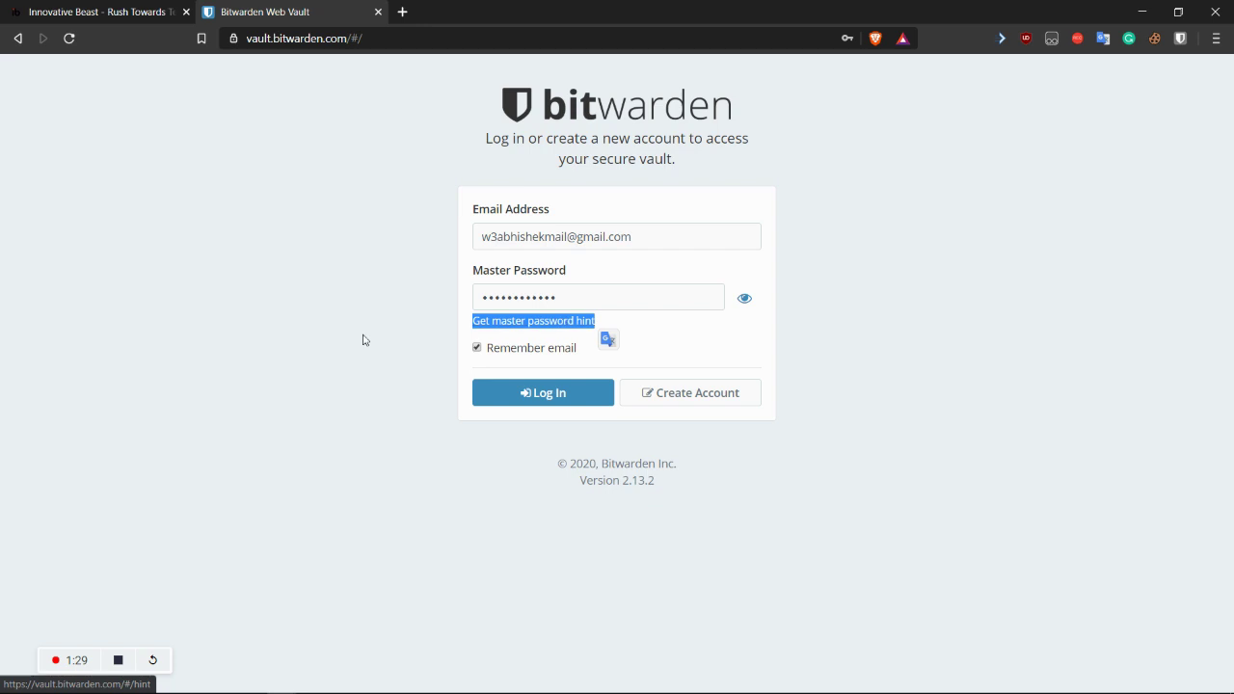
left_click(360, 339)
Request a master password hint for the saved account email and confirm it was sent
left_click(535, 331)
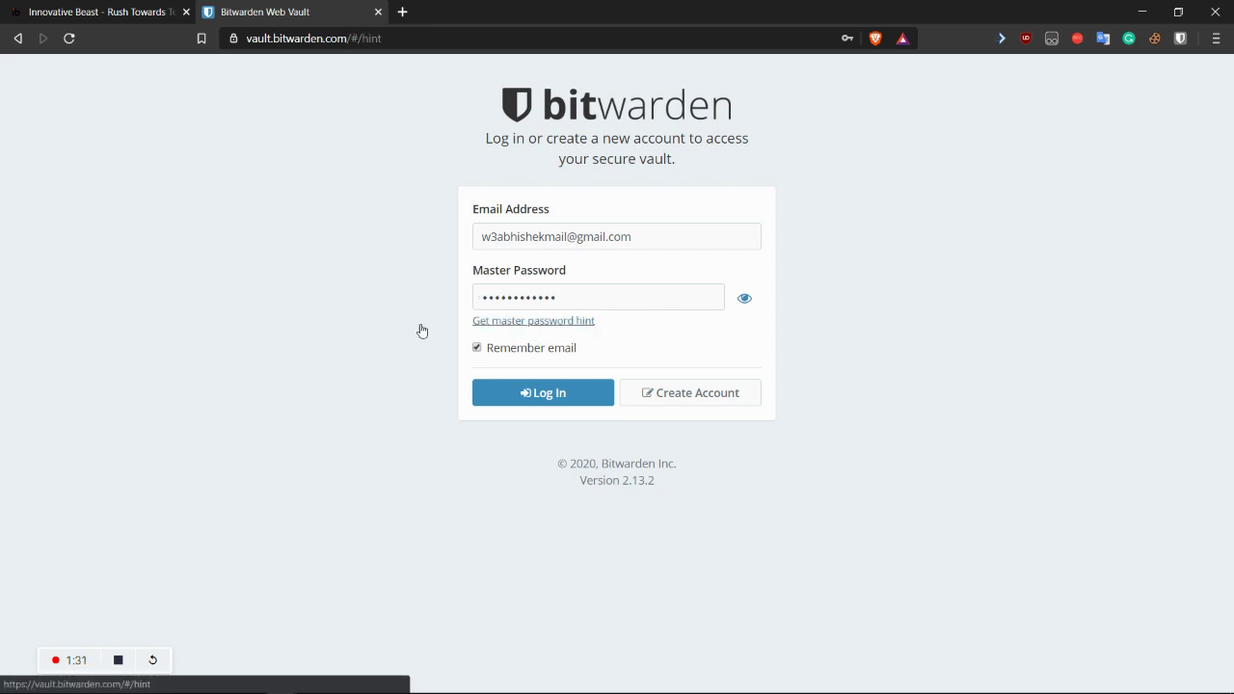
left_click(545, 188)
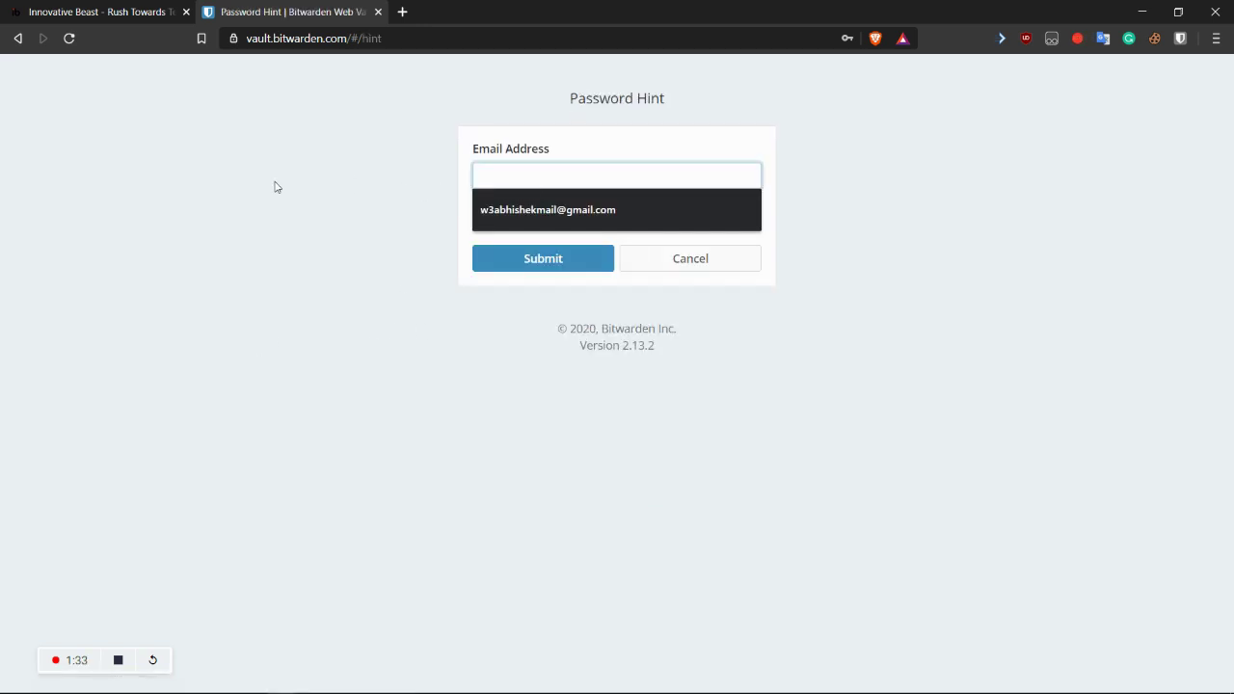
left_click(563, 207)
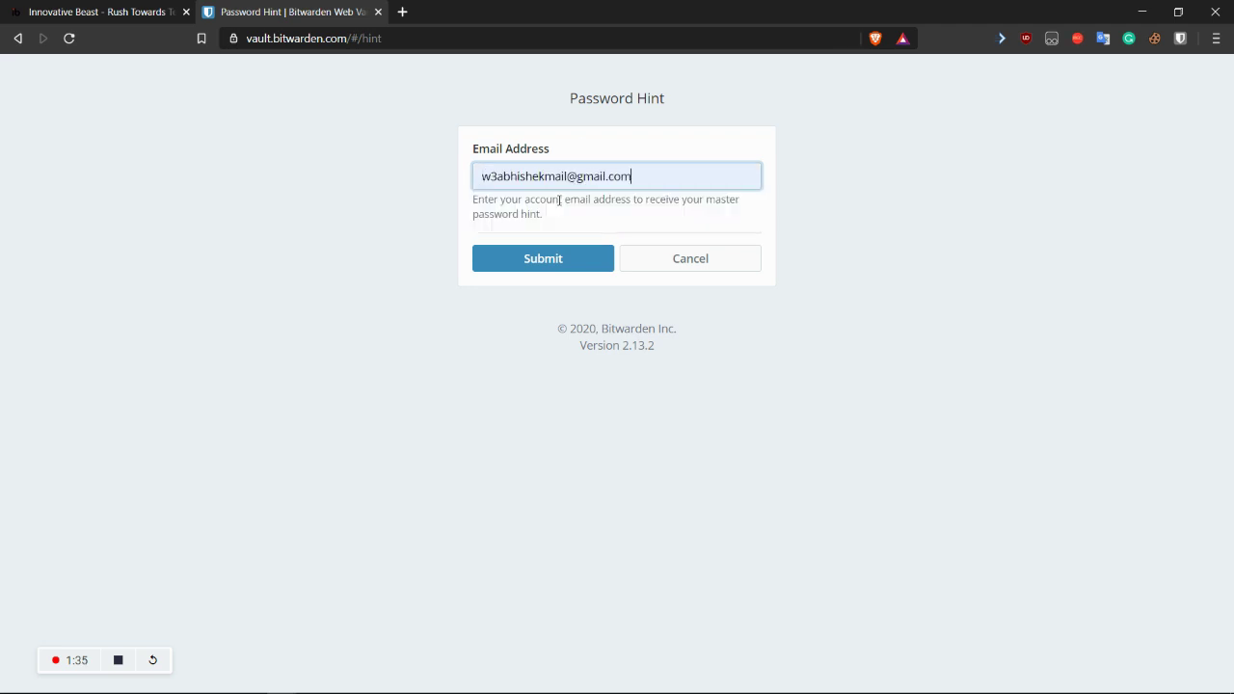
left_click(536, 259)
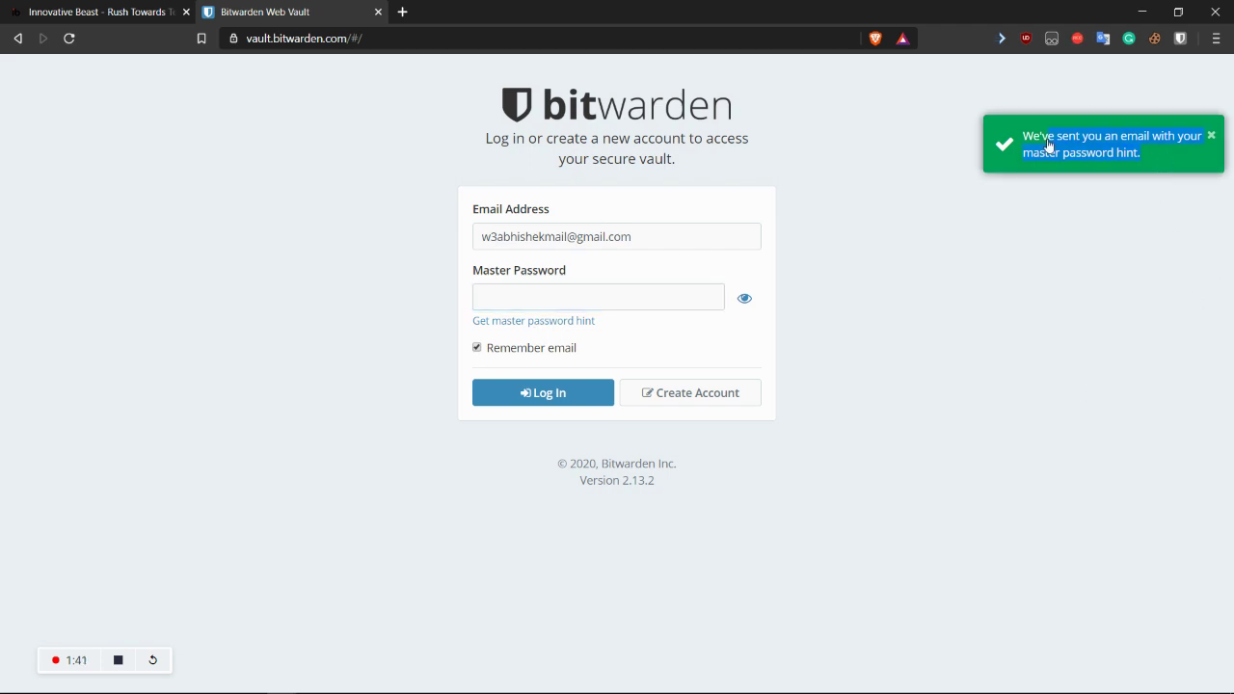
left_click_drag(1152, 160, 1012, 133)
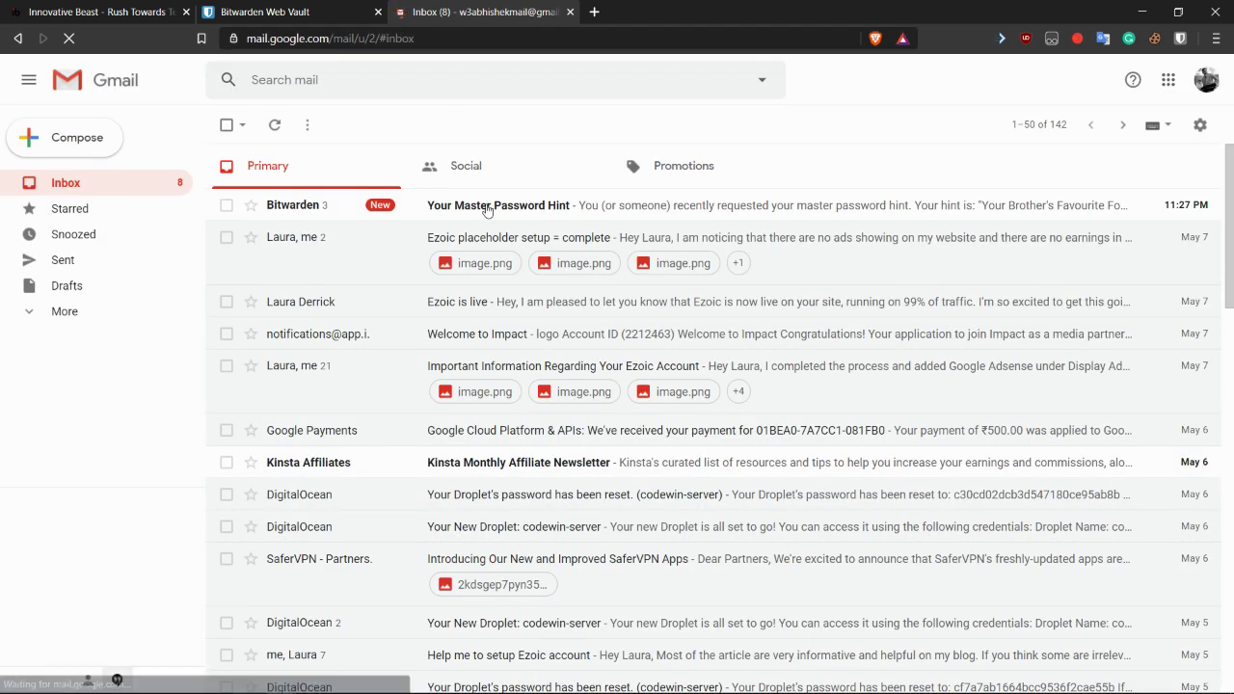
left_click(477, 204)
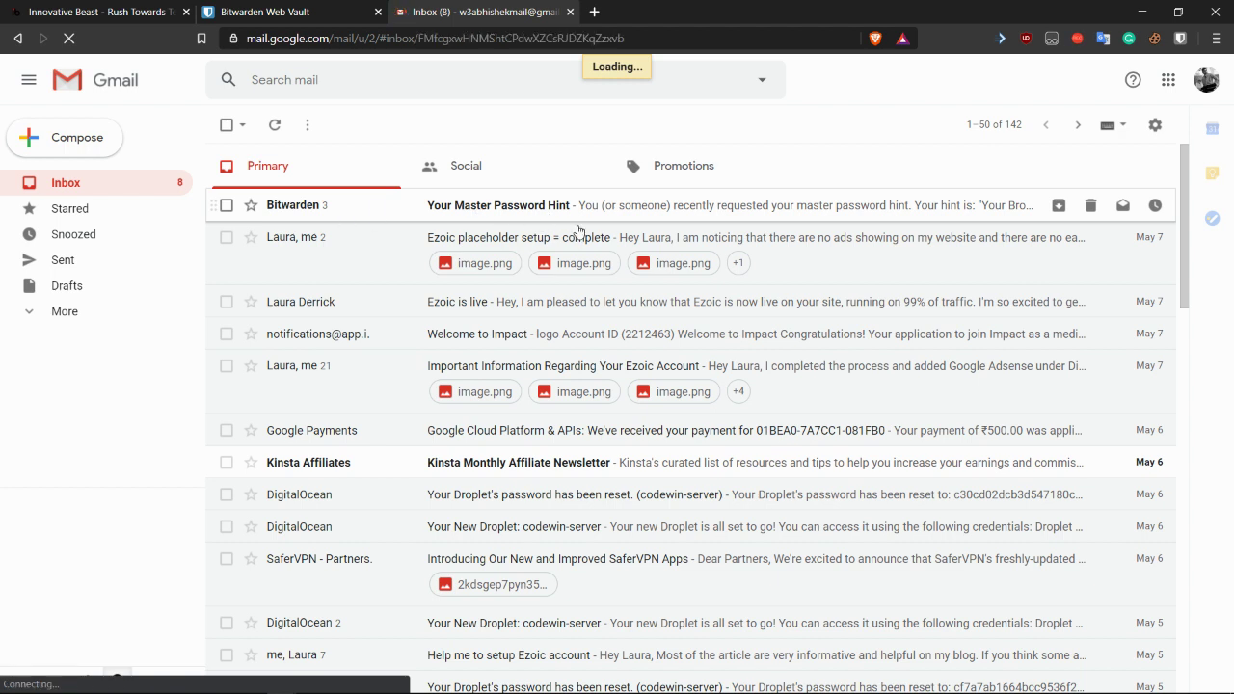
scroll(598, 424, "down", 1)
left_click_drag(564, 278, 735, 278)
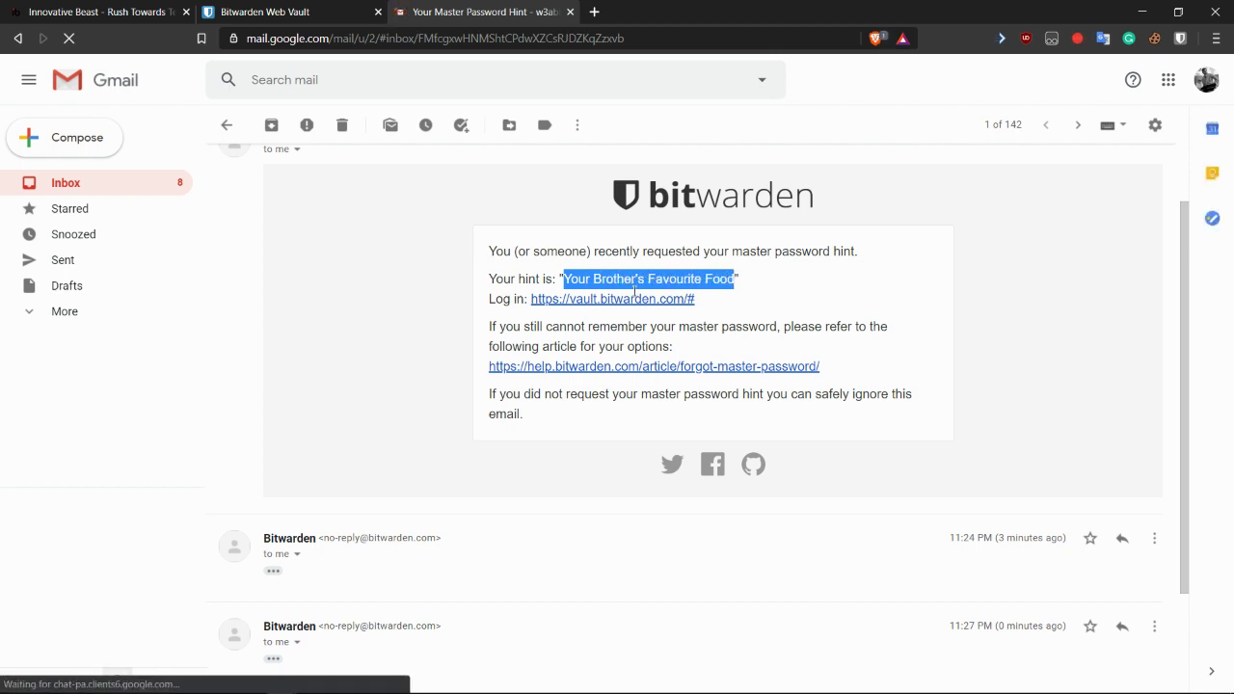
left_click(568, 270)
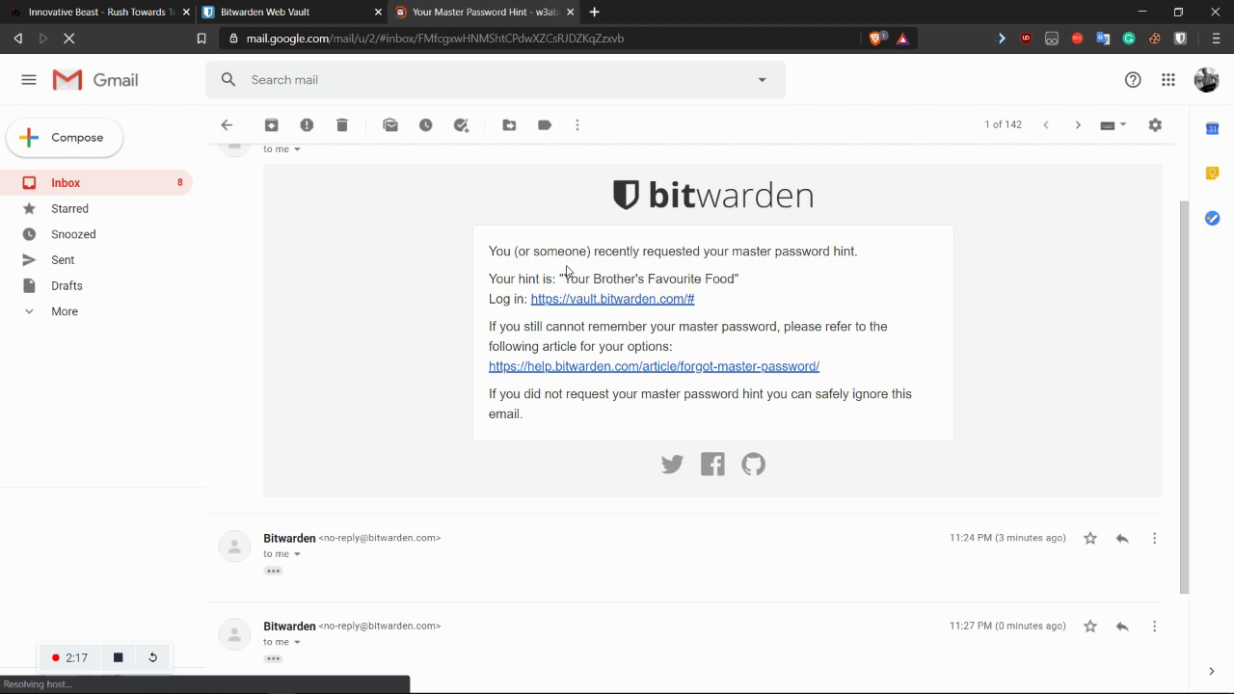
left_click(248, 7)
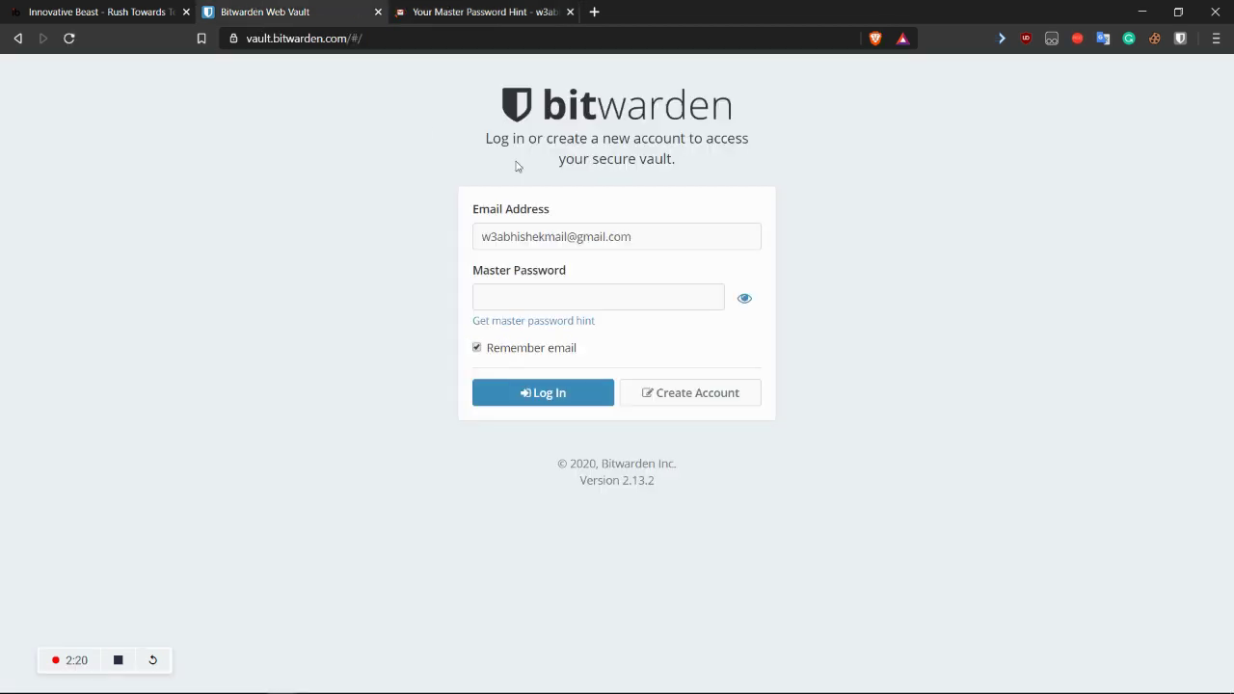
left_click(525, 293)
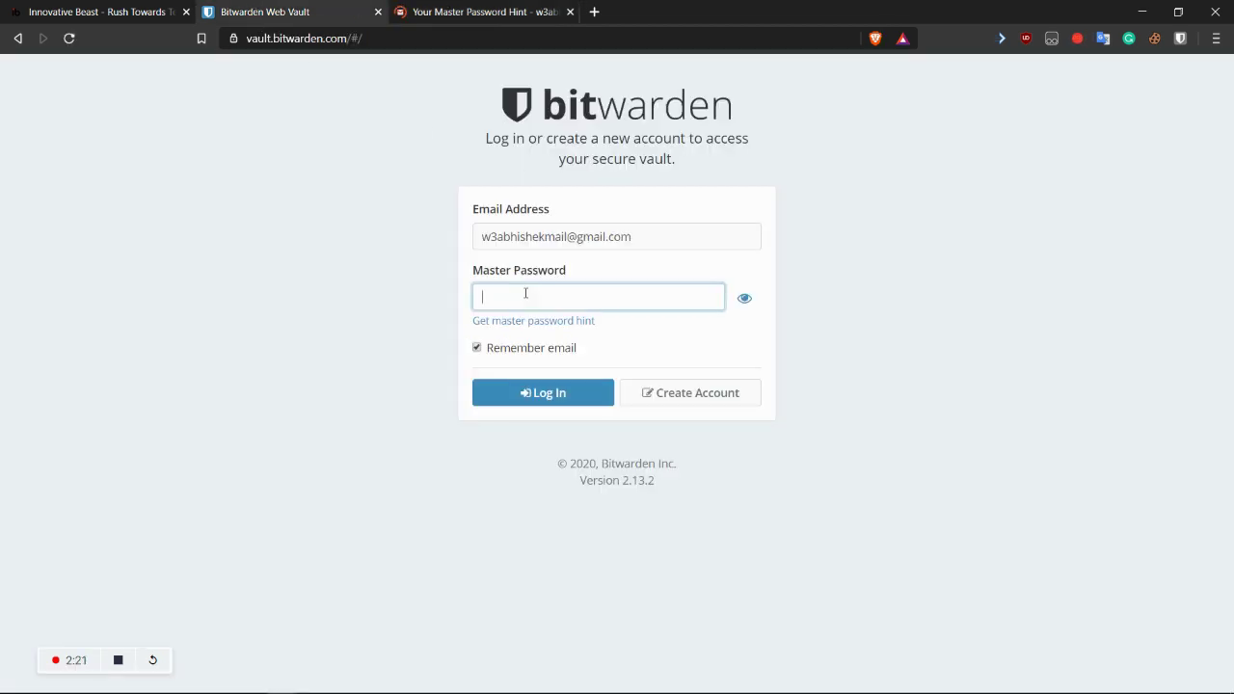
key("Return")
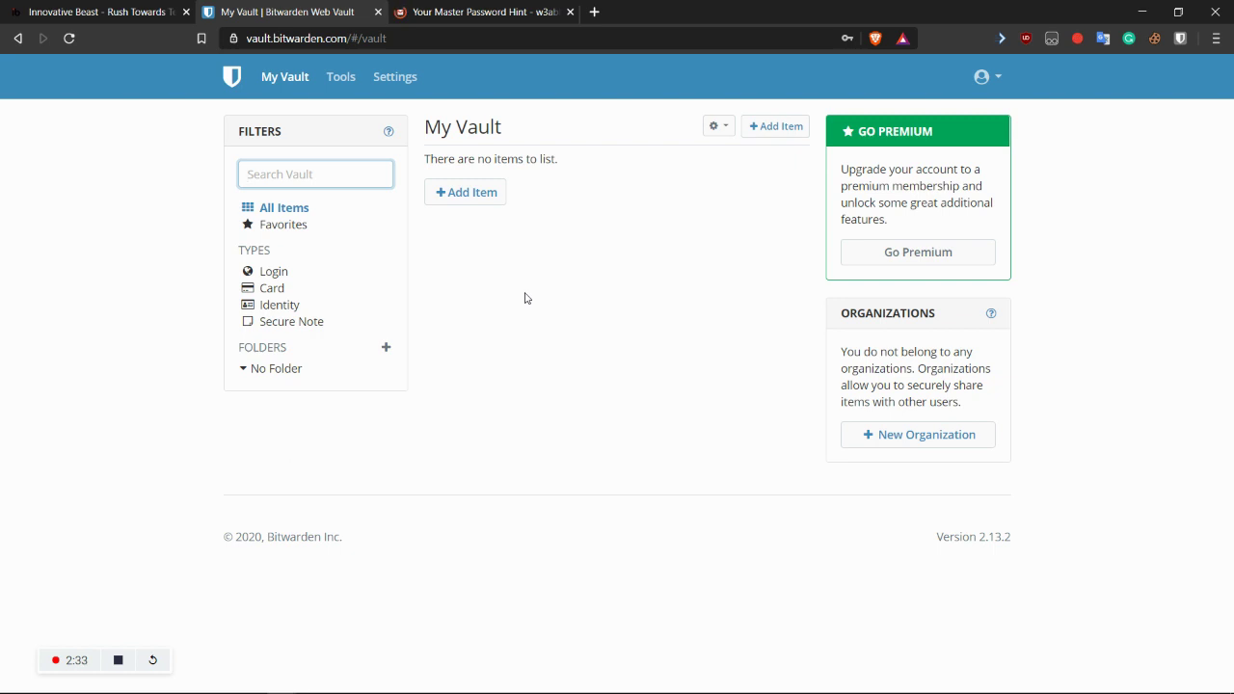
left_click(998, 86)
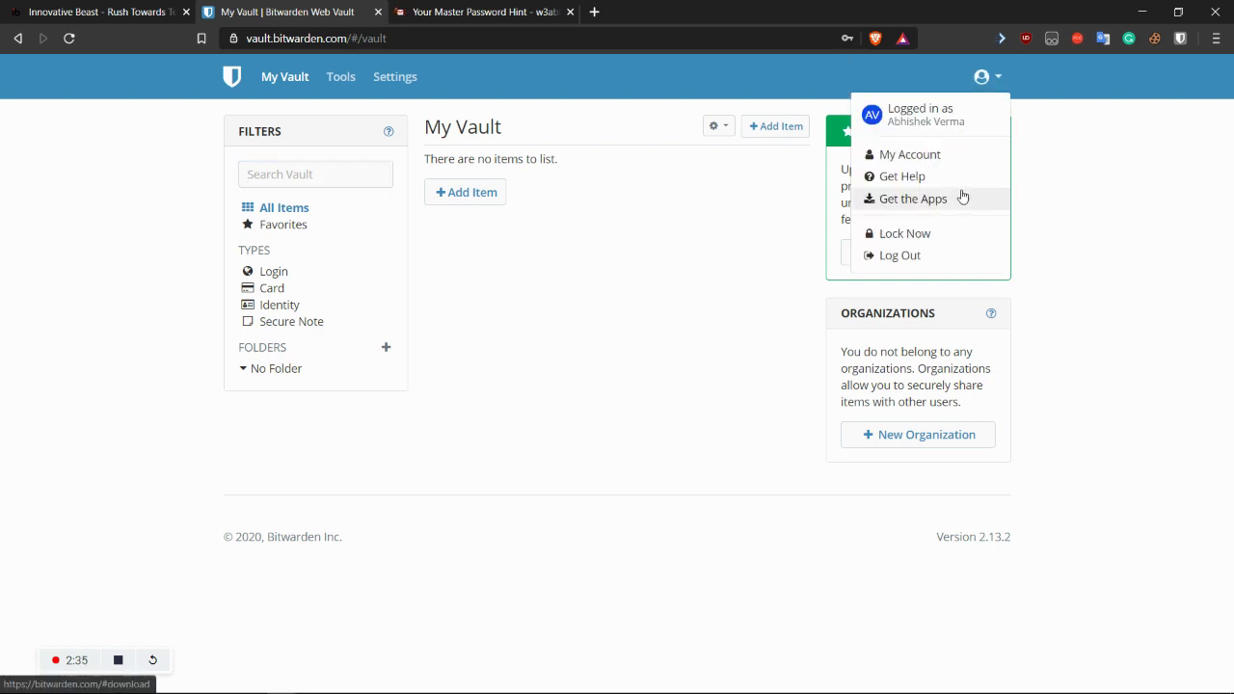
left_click(907, 257)
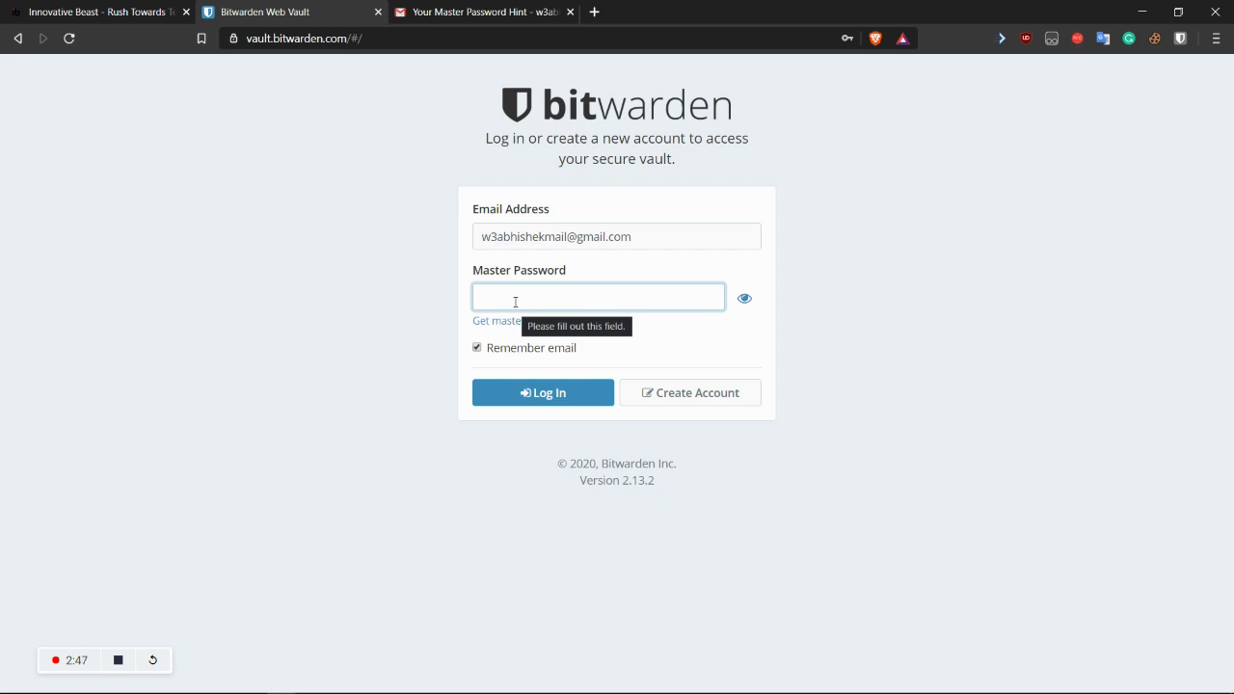
left_click(688, 399)
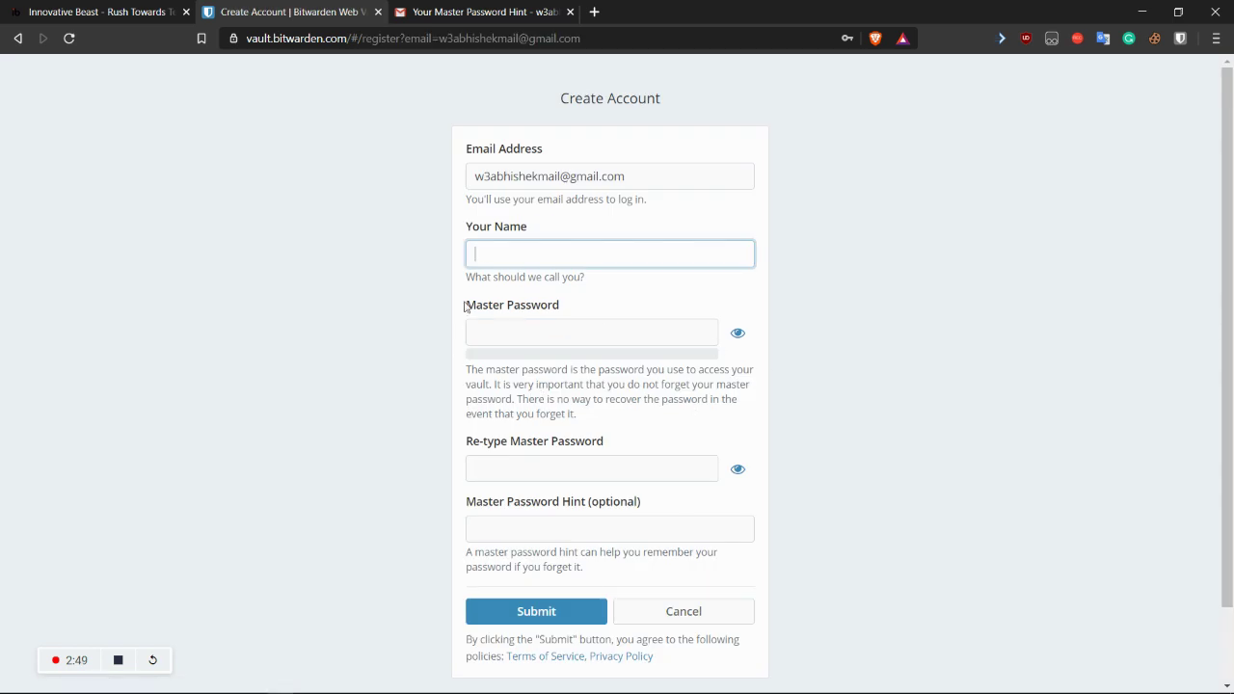
Fill the display name from the 'Abh' suggestion
left_click(516, 181)
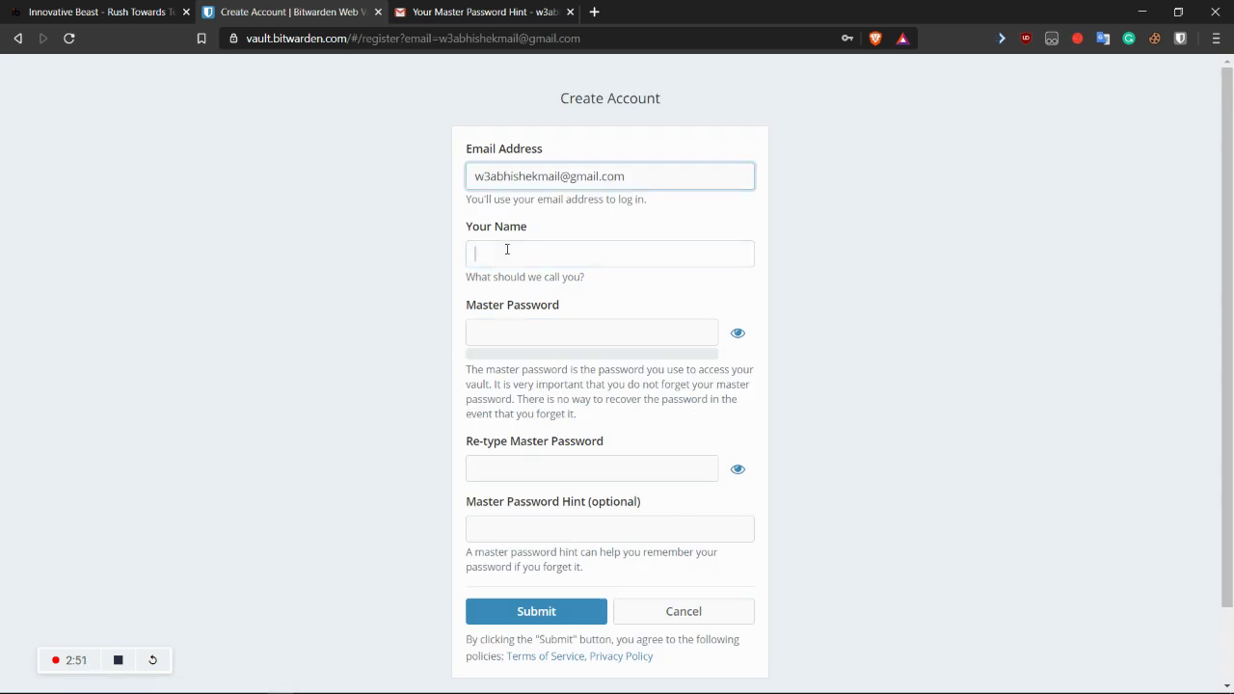
left_click(507, 248)
type("Abh")
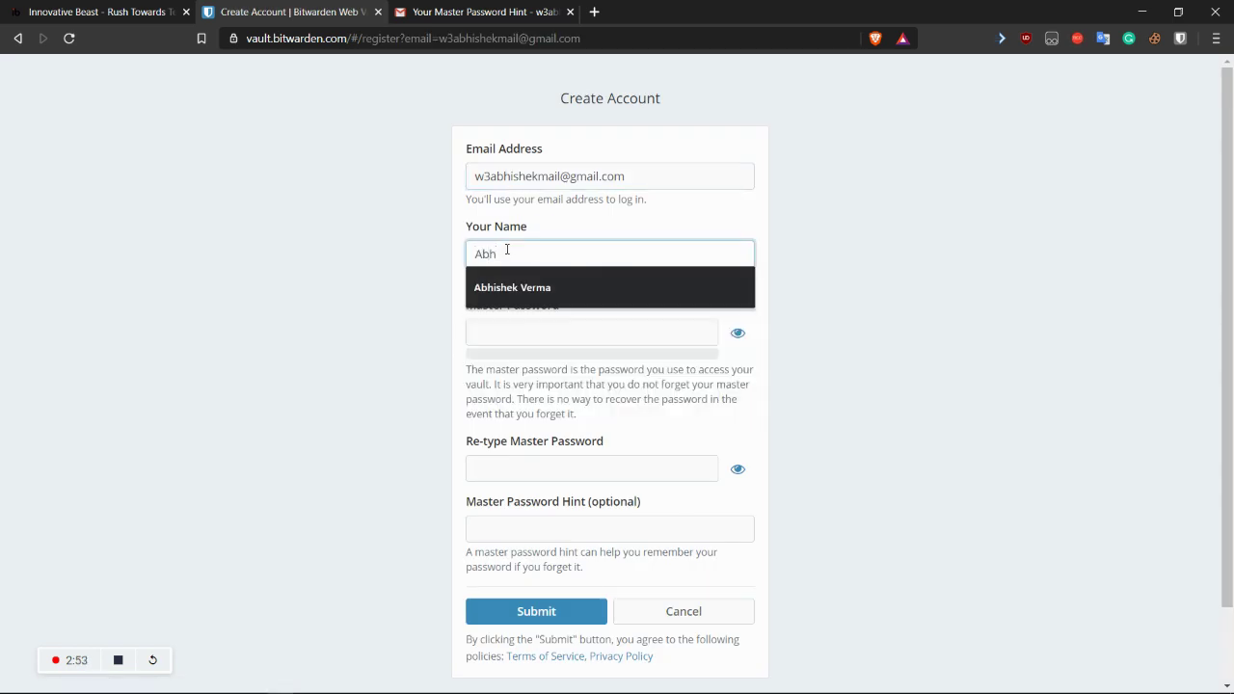
left_click(523, 286)
Set a new master password and copy it into the confirmation field
left_click(520, 328)
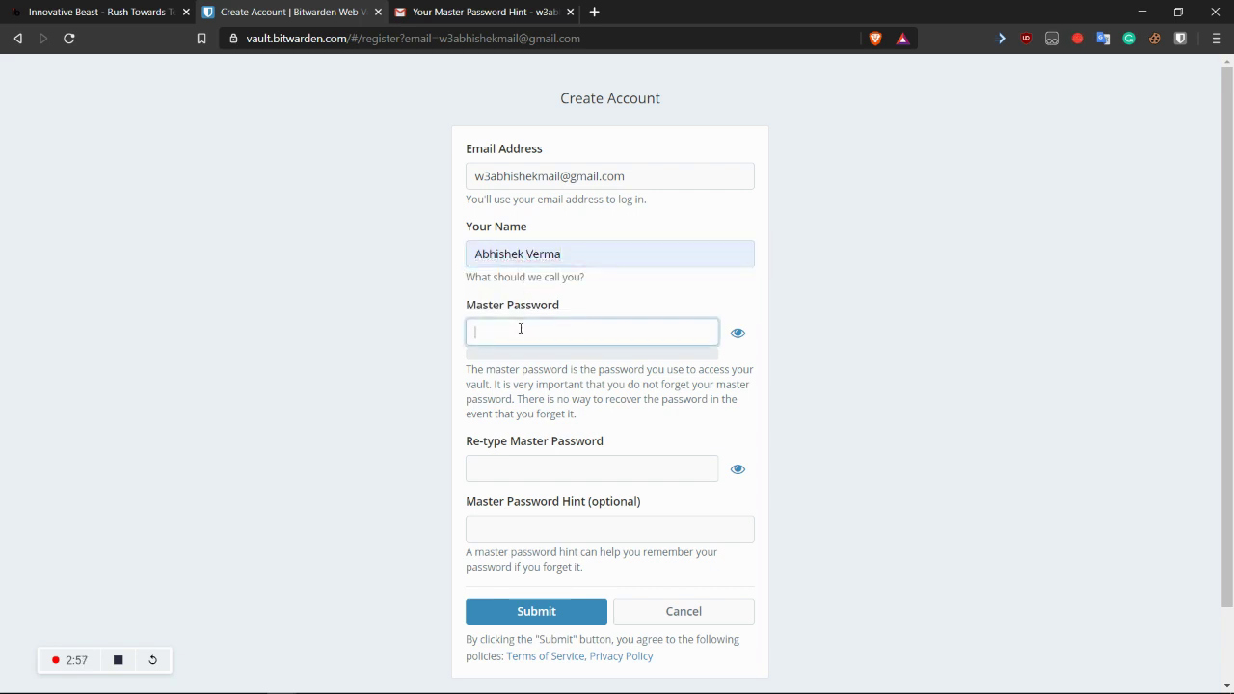
type("•••••••••••")
left_click(737, 333)
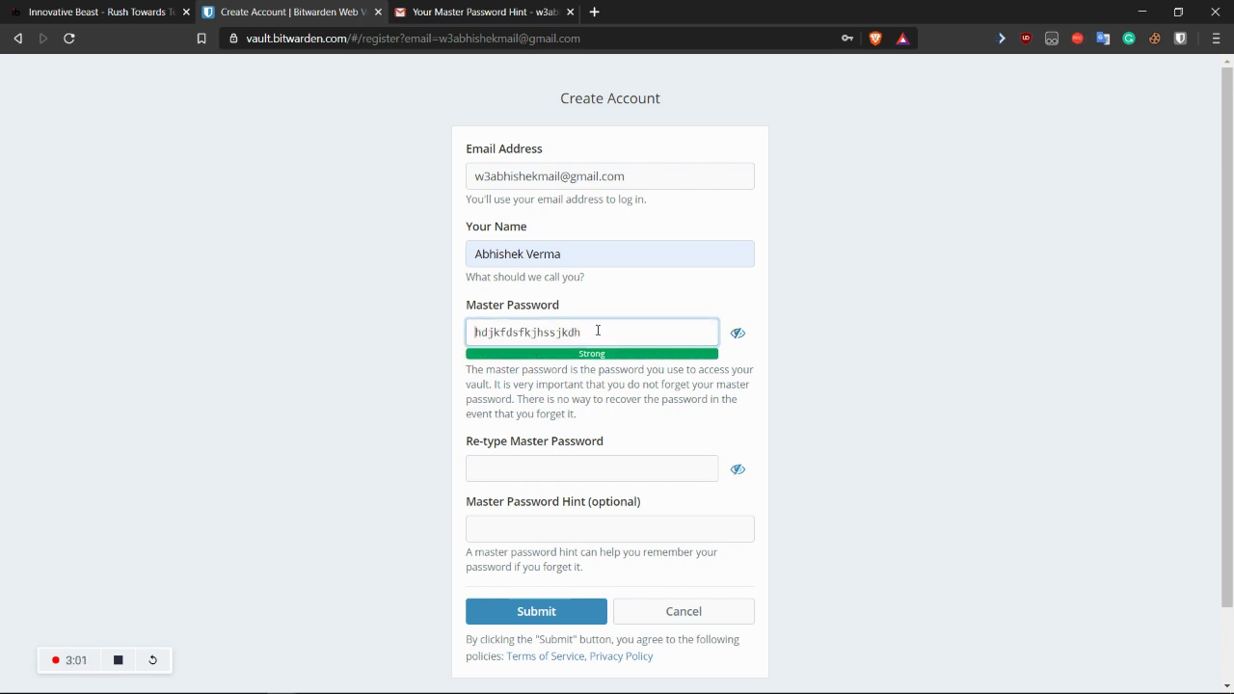
double_click(597, 329)
key("ctrl+x")
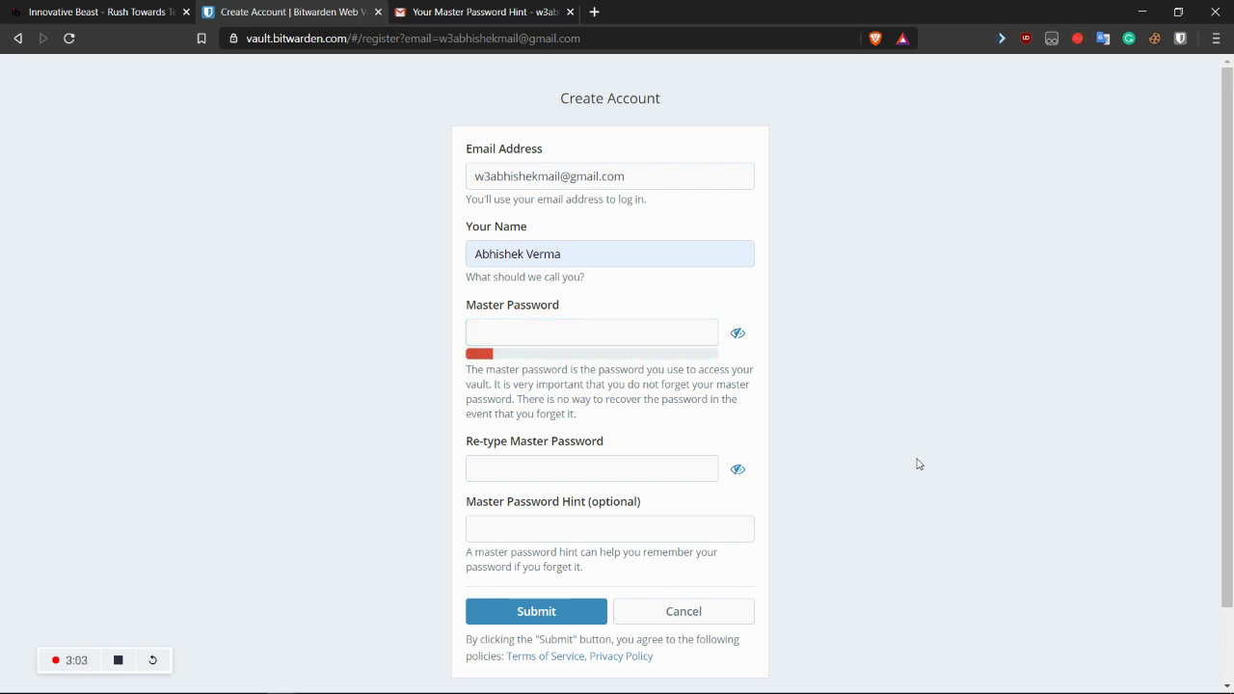
left_click(631, 470)
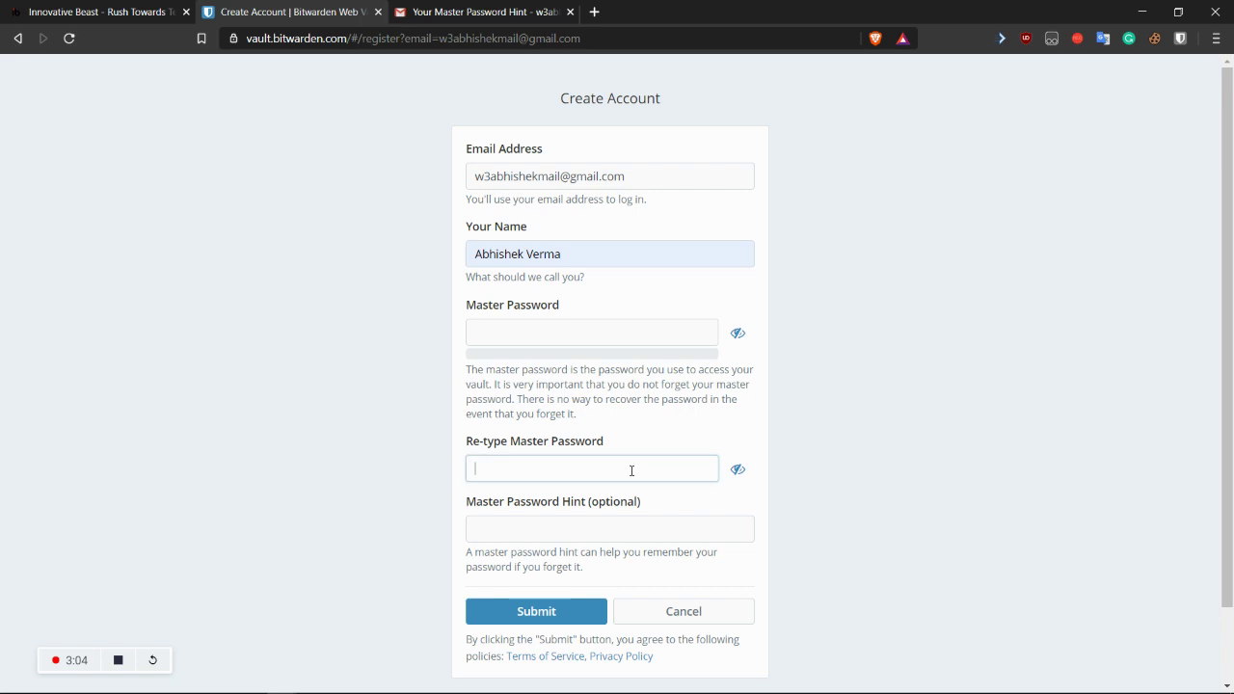
key("ctrl+v")
left_click(556, 333)
key("ctrl+v")
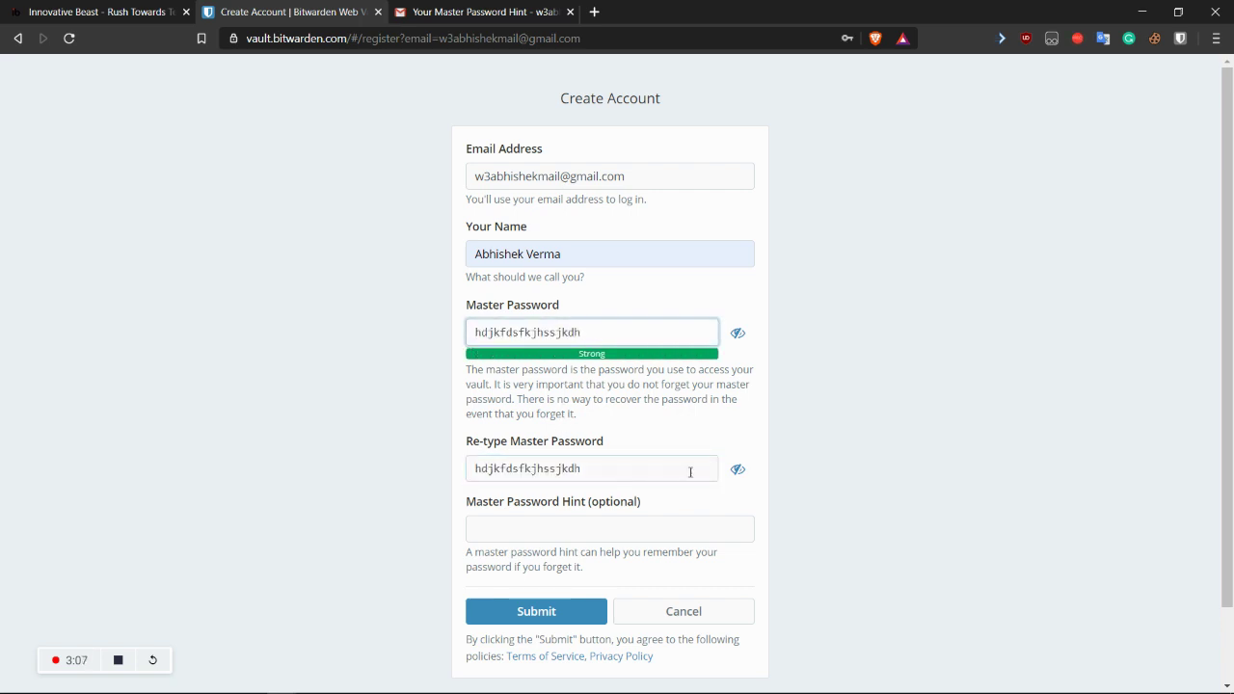
left_click(608, 527)
Add the hint 'dnfjfd' and submit the registration
left_click(563, 535)
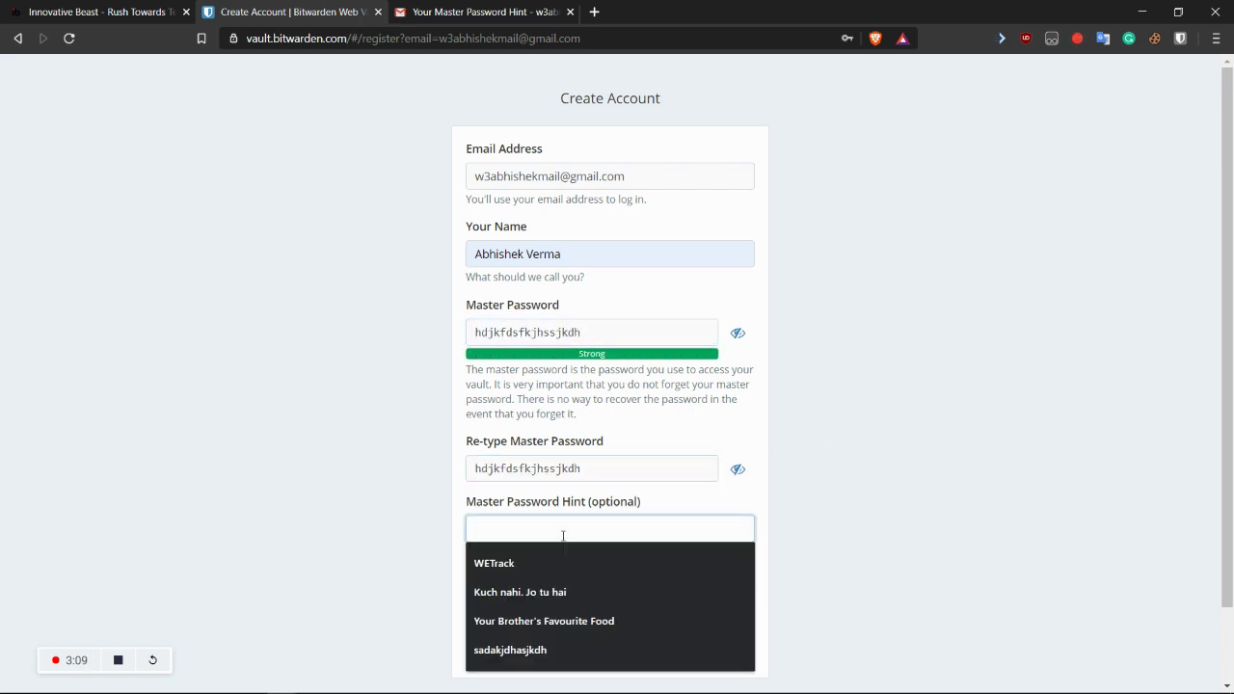
type("dnfjfd")
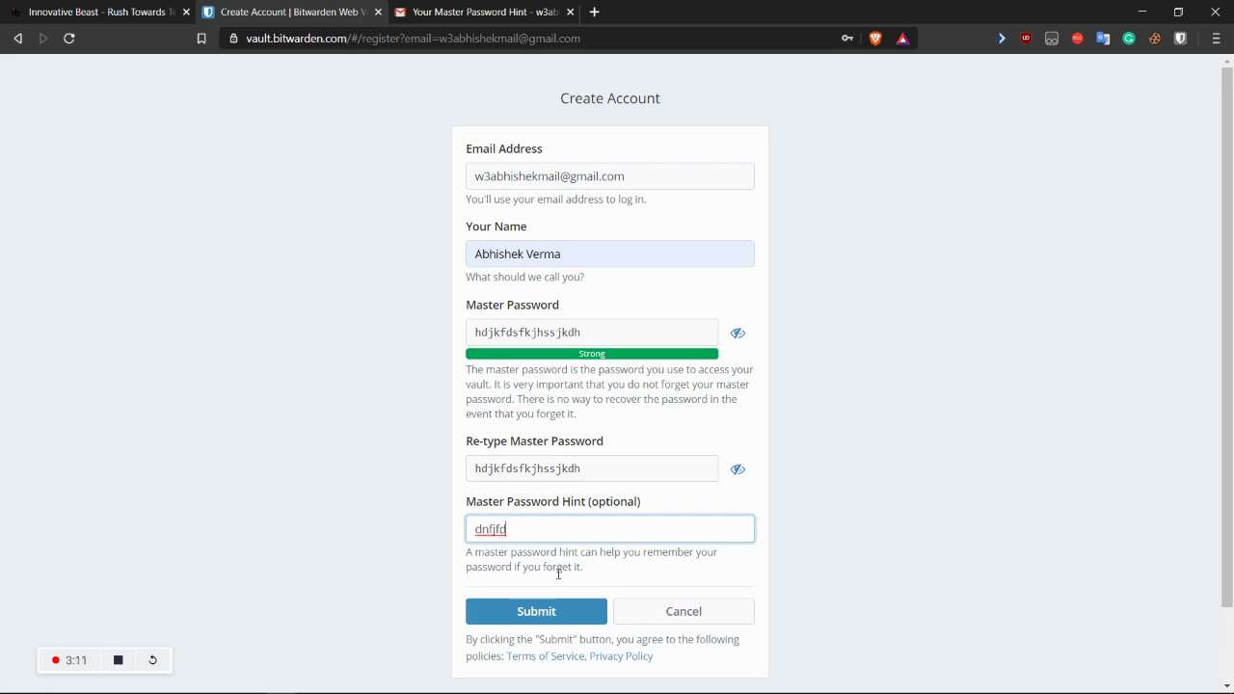
left_click(554, 612)
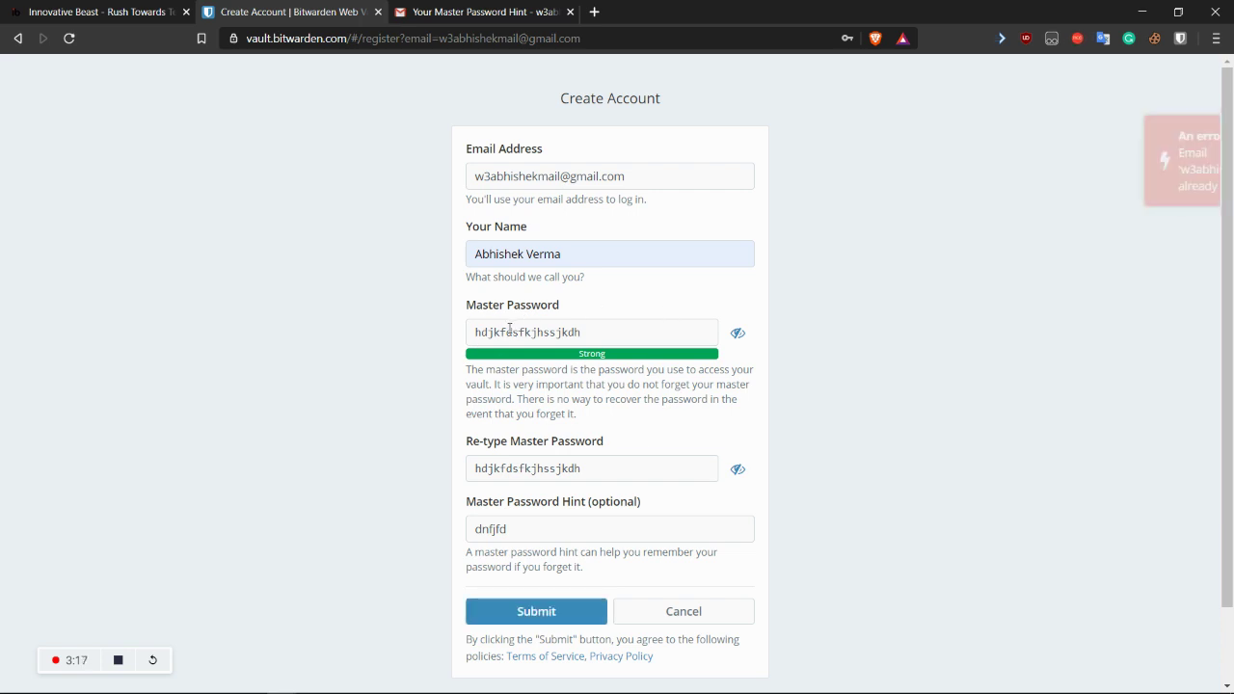
Note the email-already-taken error and cancel back to the login page
left_click_drag(1098, 187, 1006, 151)
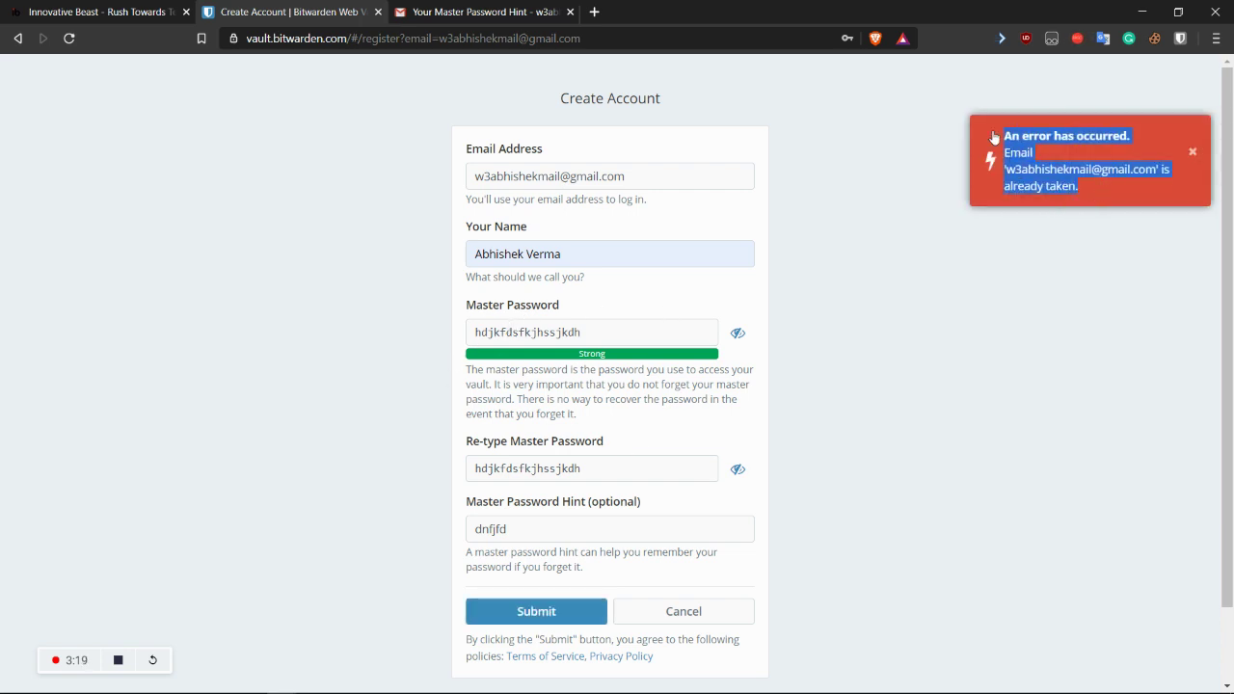
left_click(994, 136)
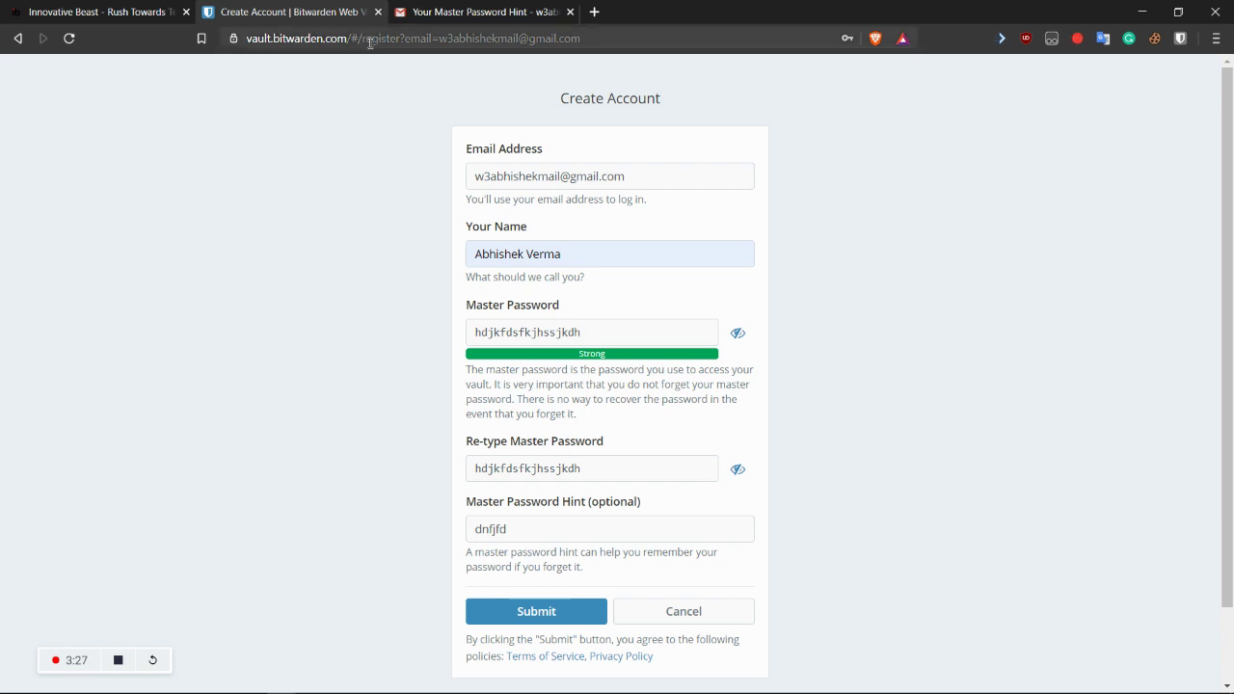
left_click_drag(363, 41, 644, 44)
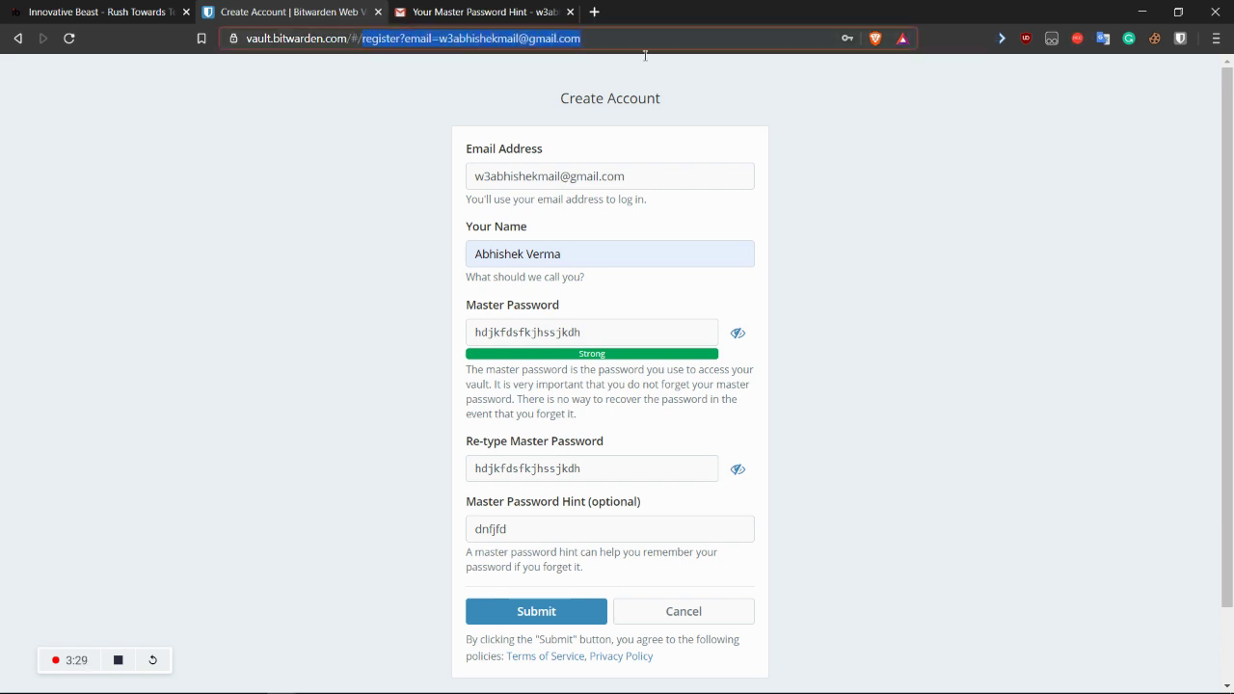
left_click(681, 611)
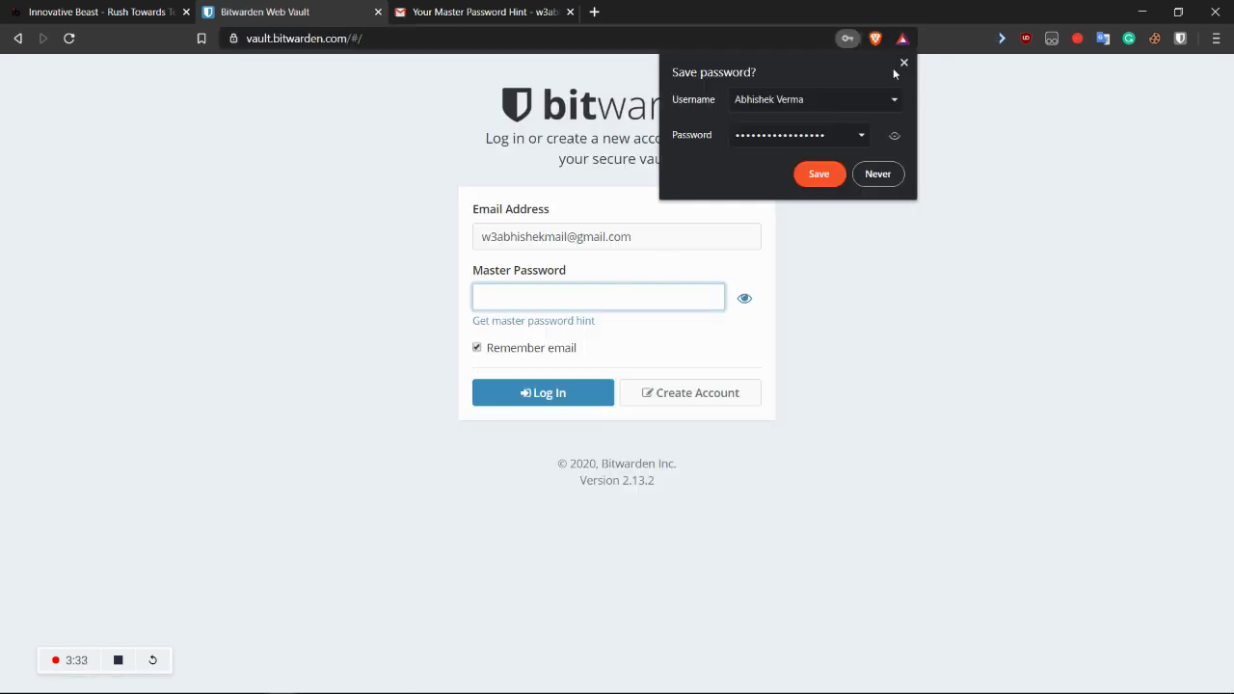
Submit a delete-account request for the saved email from the recover-delete page
left_click(904, 62)
left_click(398, 38)
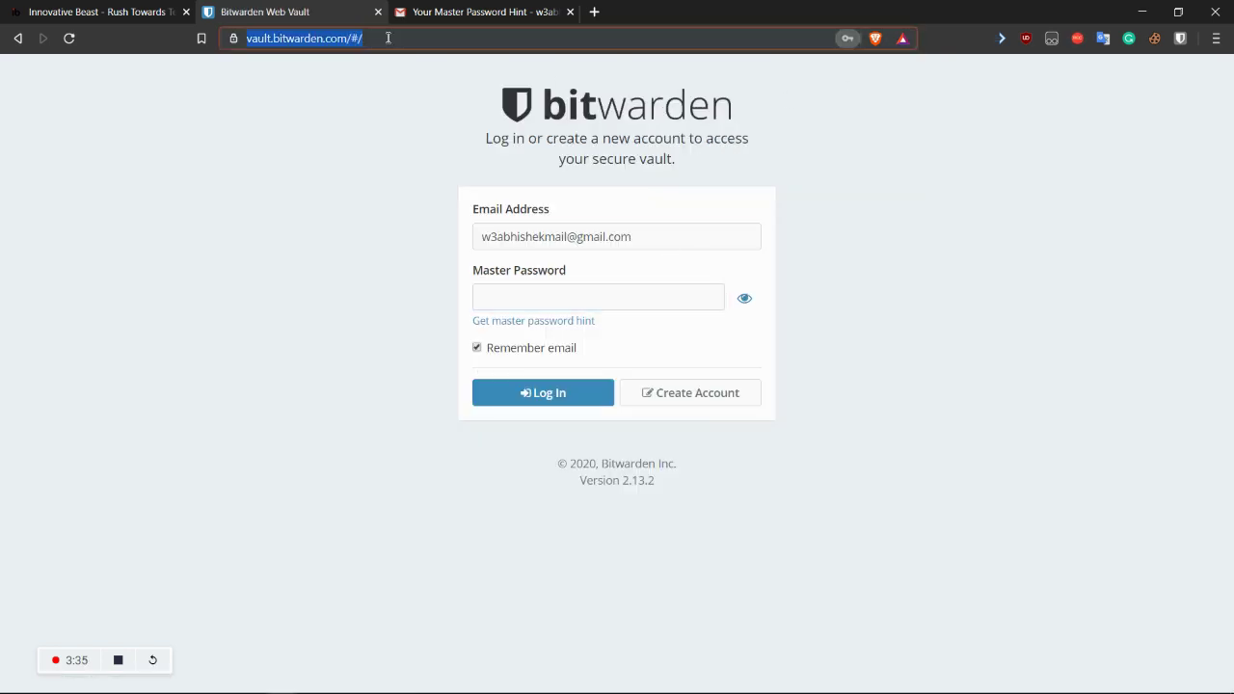
type("r")
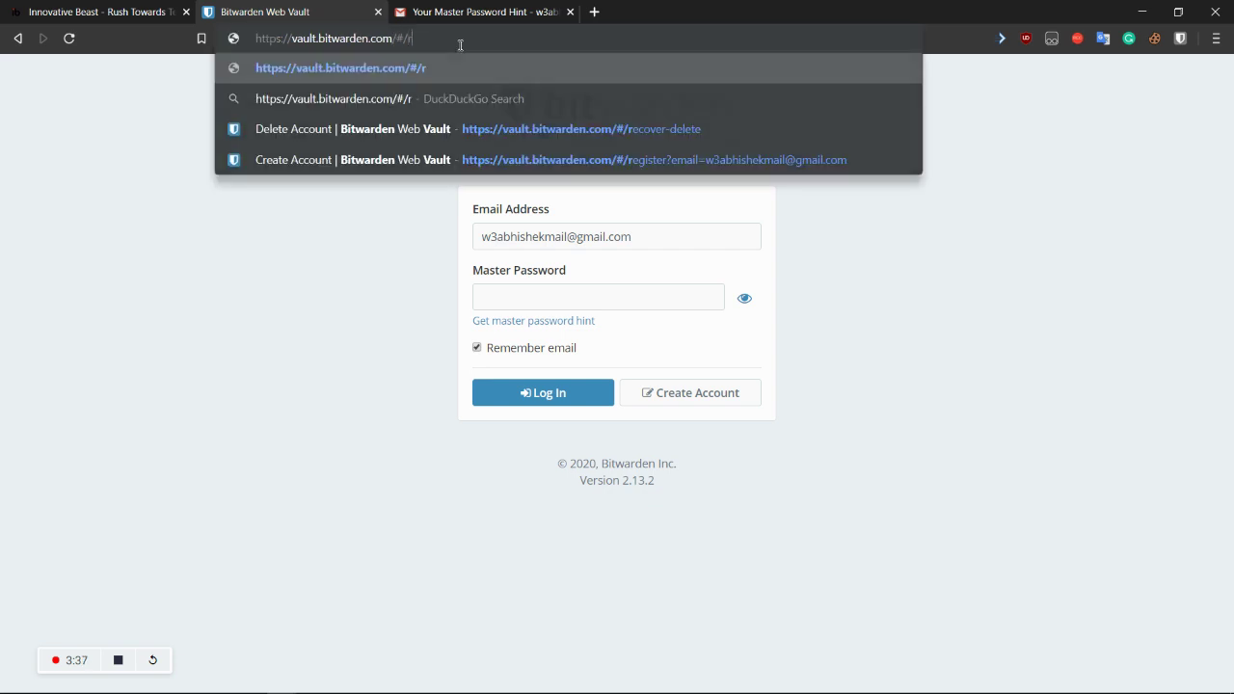
key("Down")
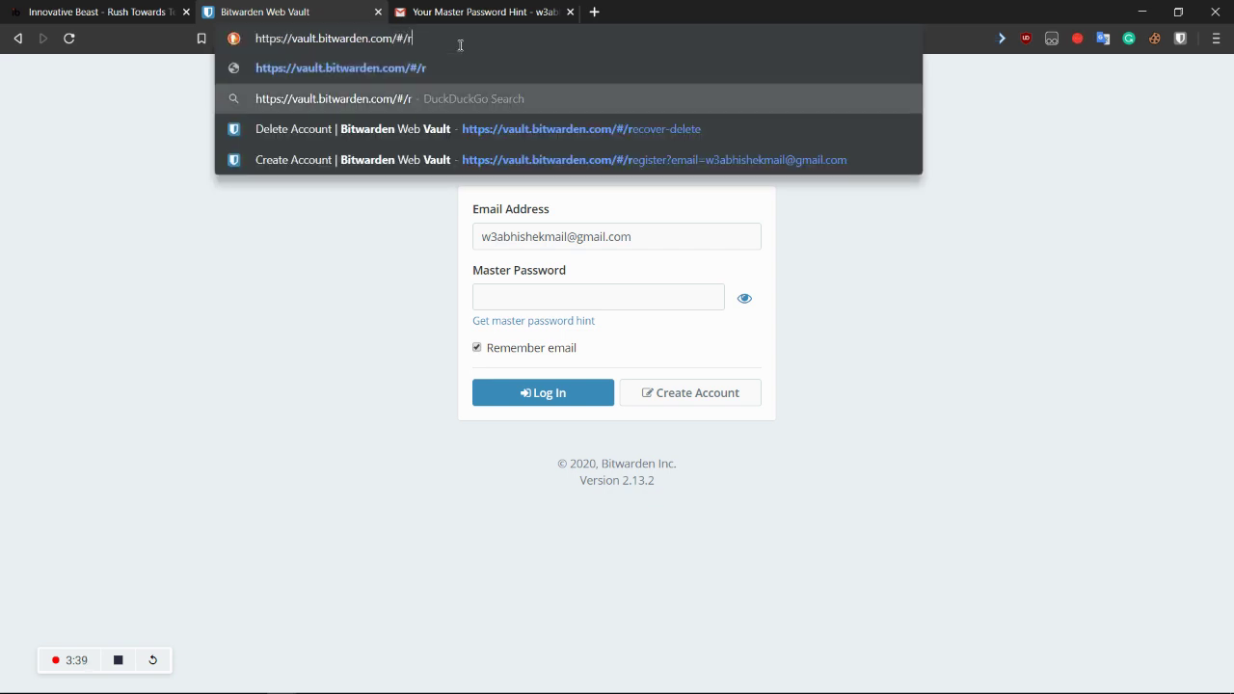
key("Down")
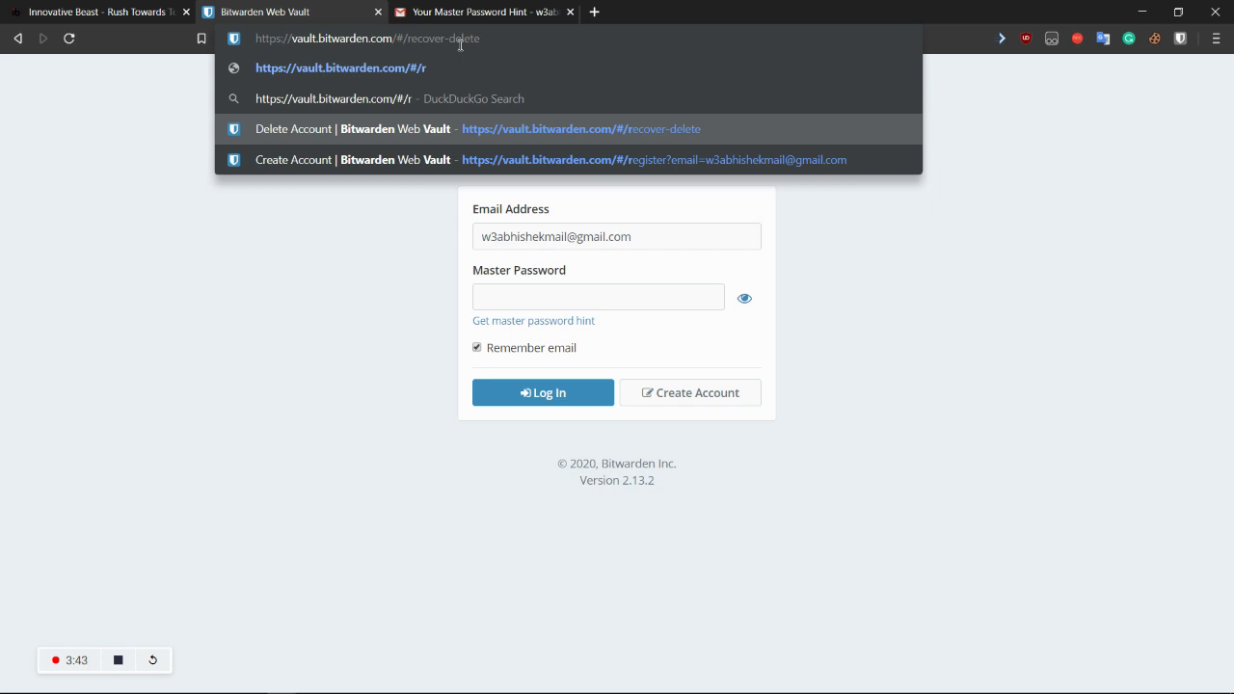
key("Return")
key("Return")
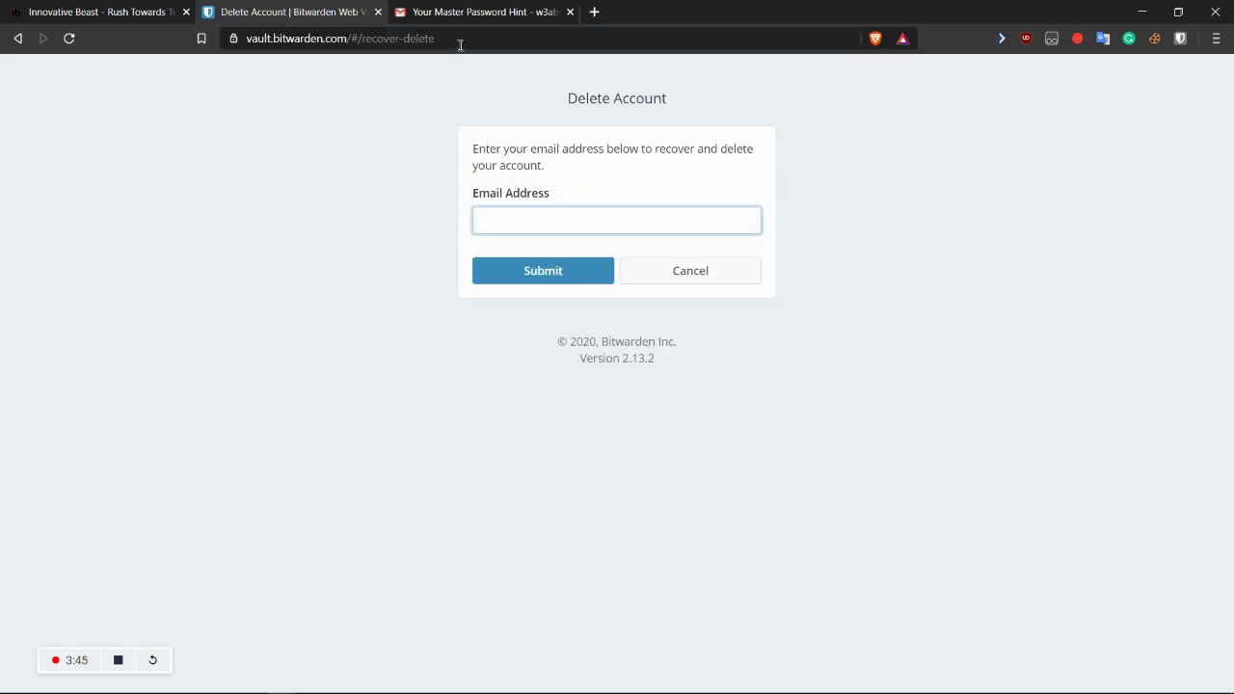
left_click(527, 214)
left_click(529, 272)
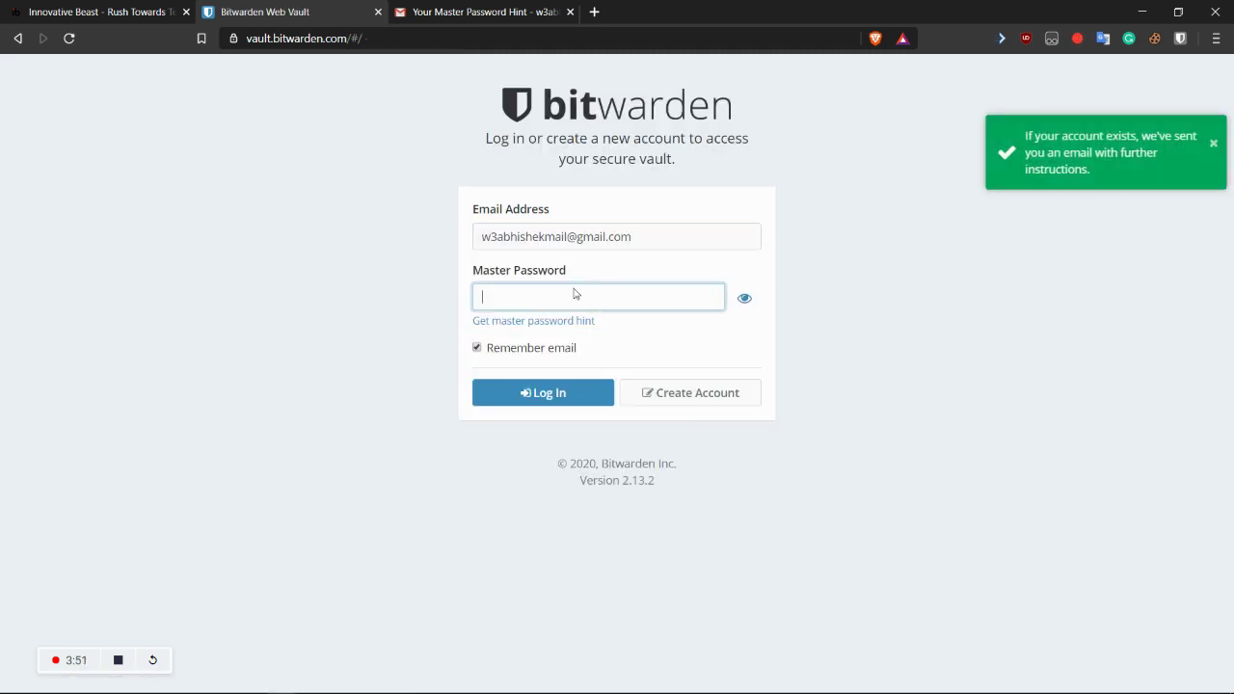
left_click_drag(1121, 174, 1004, 143)
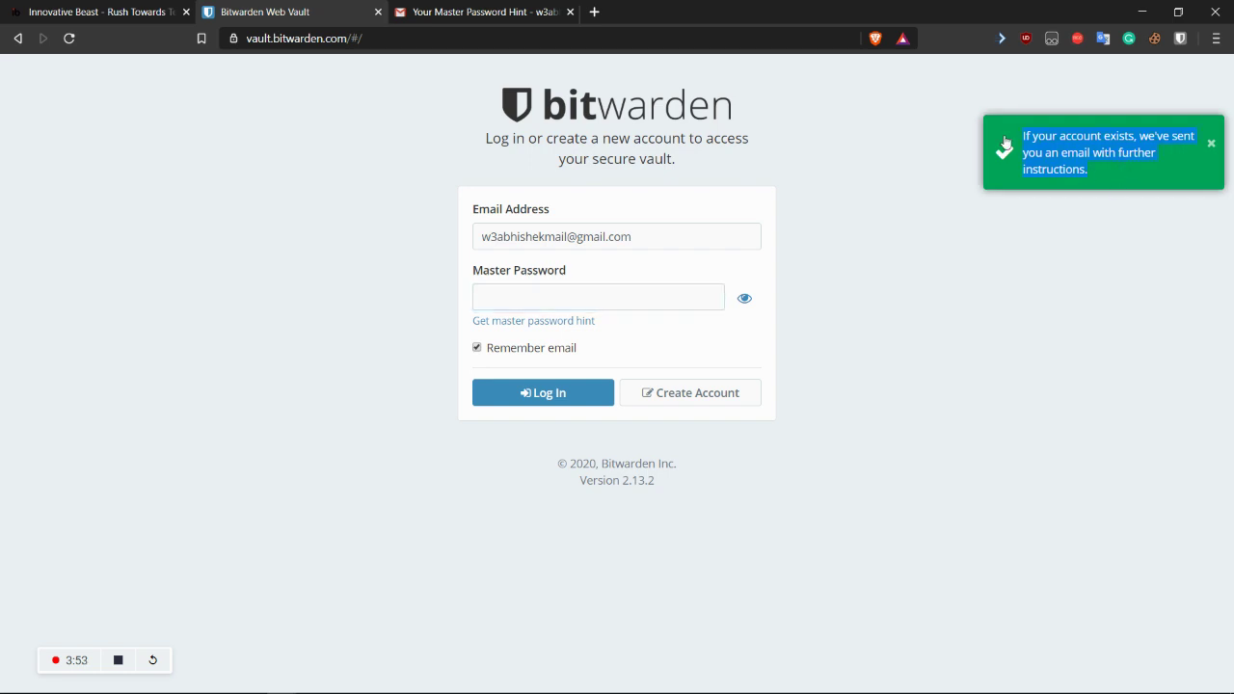
Open the 'Delete Your Account' email in Gmail and follow its deletion link
left_click(482, 21)
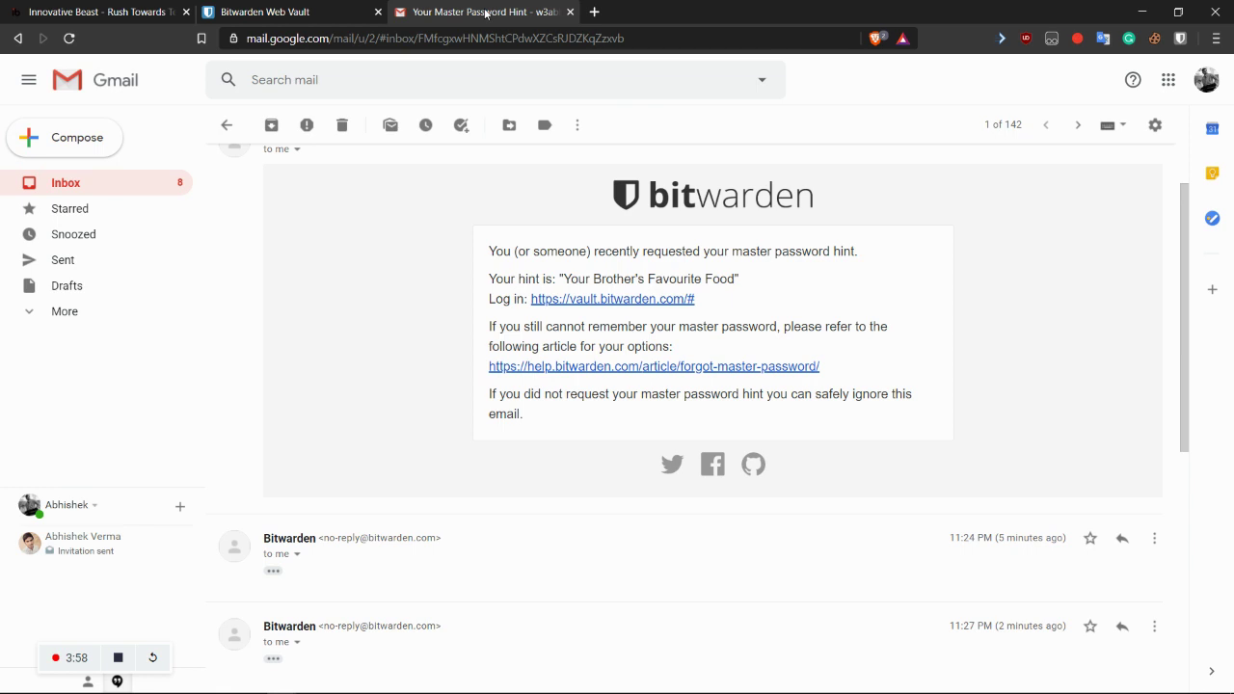
left_click(228, 125)
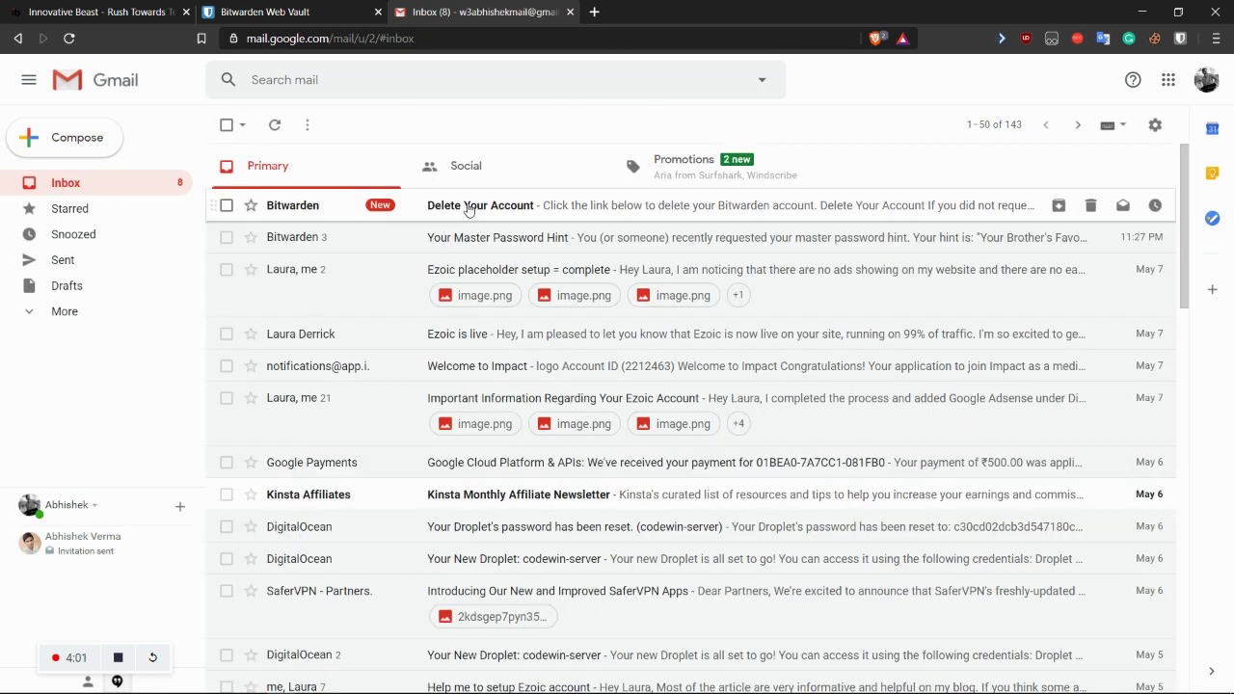
mouse_move(460, 212)
left_click(487, 214)
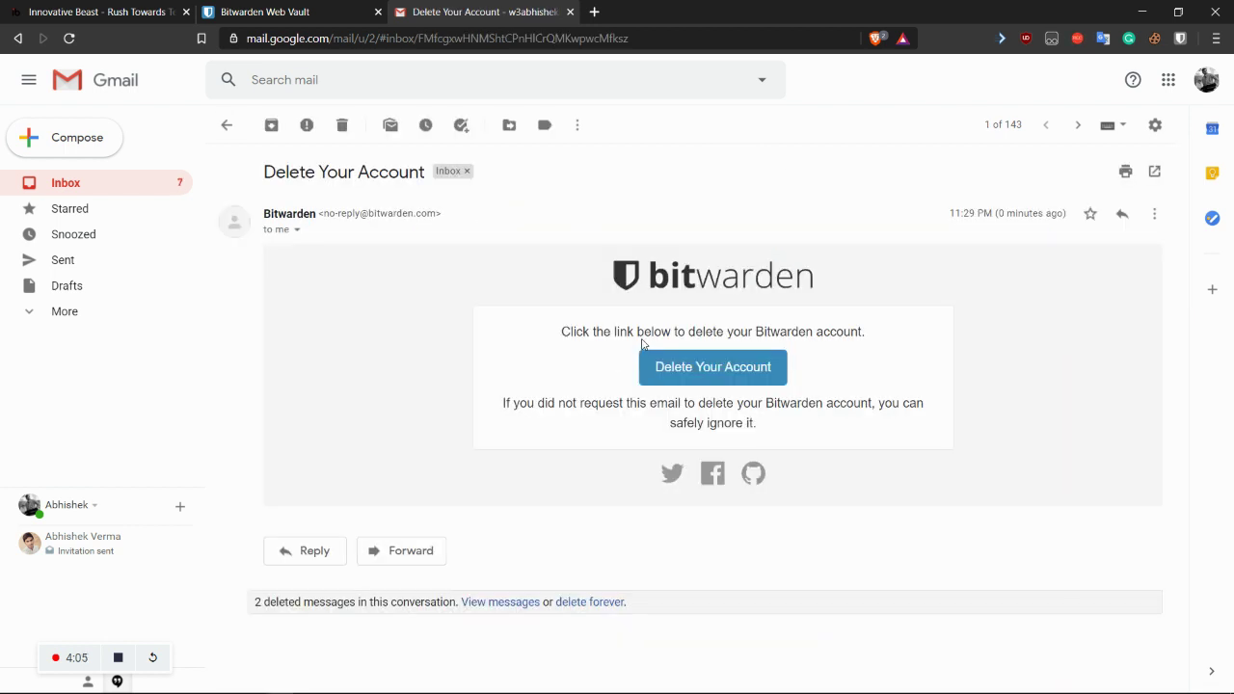
triple_click(793, 325)
left_click_drag(794, 325, 870, 324)
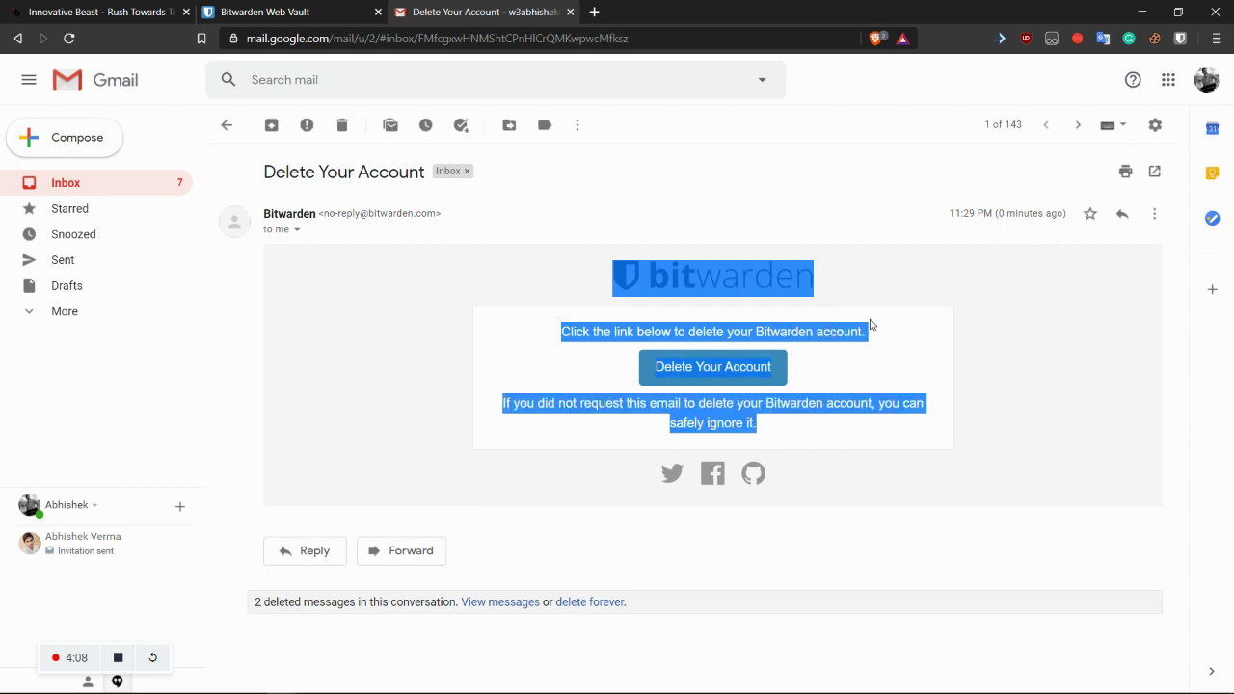
left_click(870, 325)
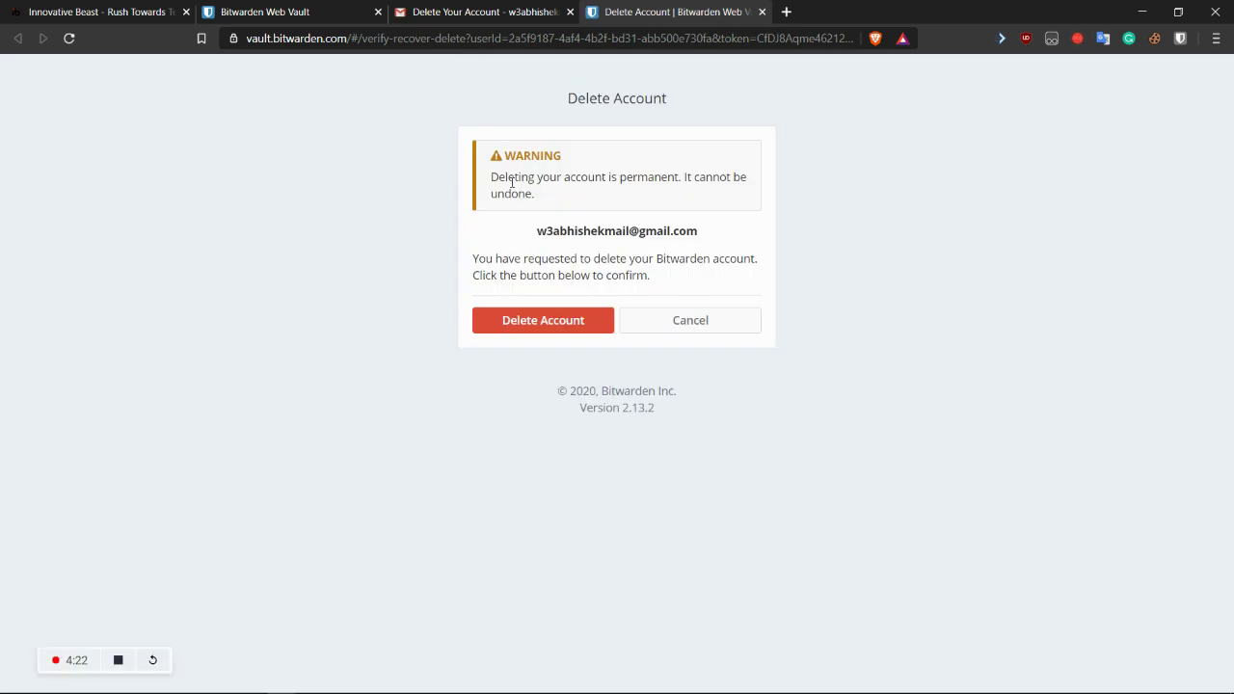
Read the warning and confirm permanent deletion of the old account
left_click_drag(491, 181, 721, 179)
left_click(588, 196)
left_click(551, 321)
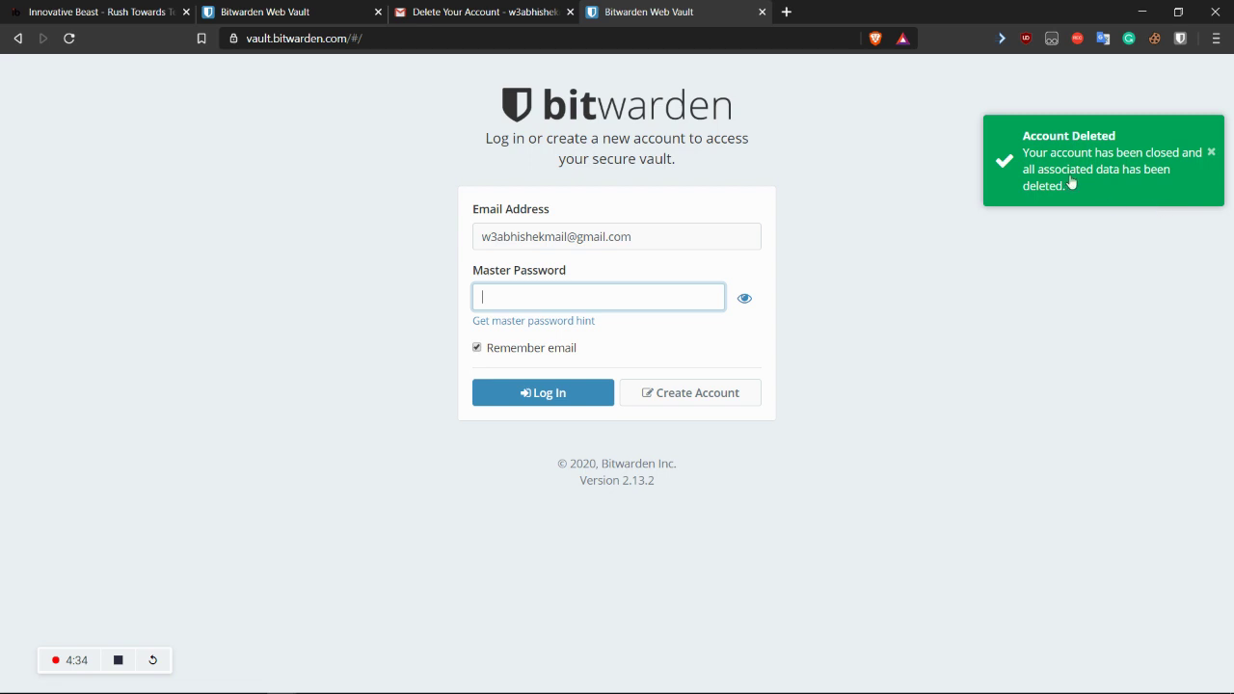
left_click_drag(1072, 183, 1008, 134)
Start a new account and fill the name from the saved suggestion
left_click(707, 403)
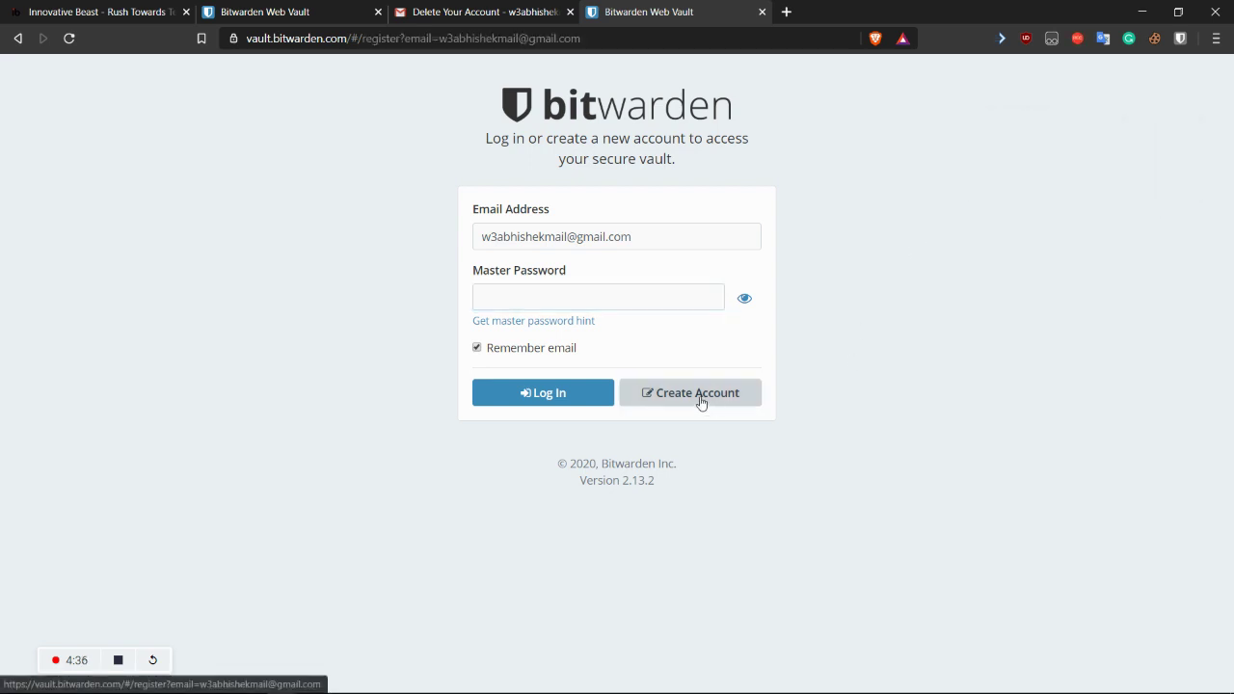
left_click(572, 255)
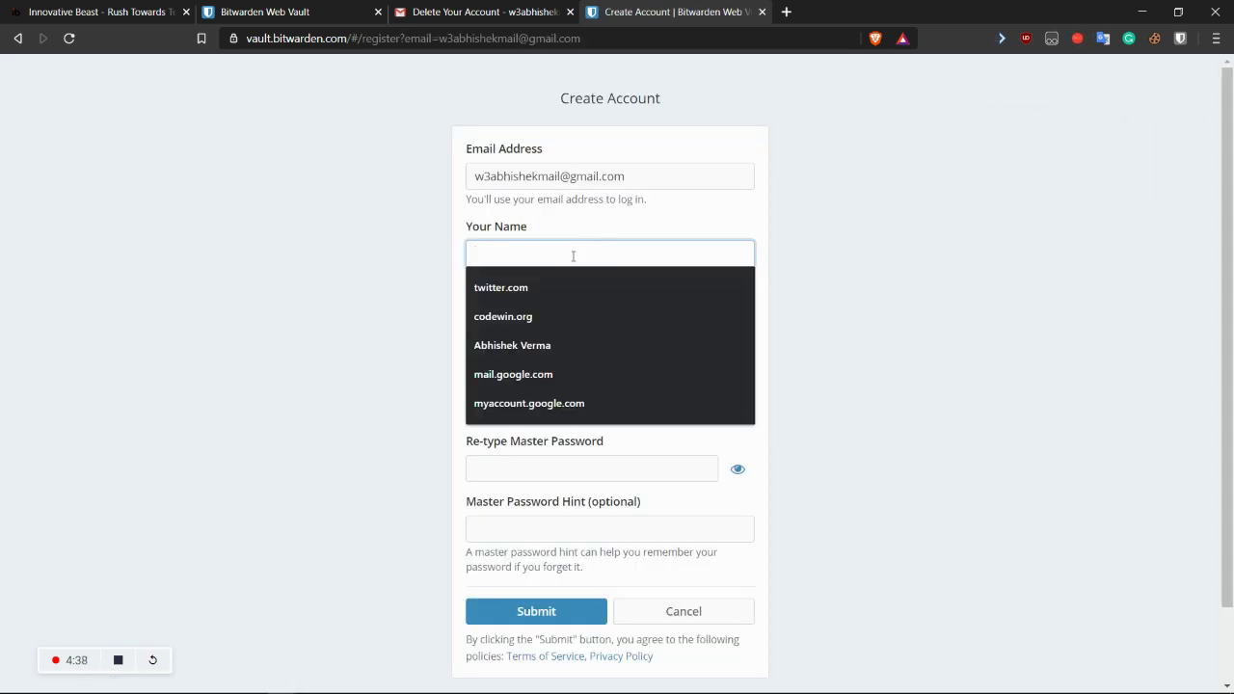
type("A")
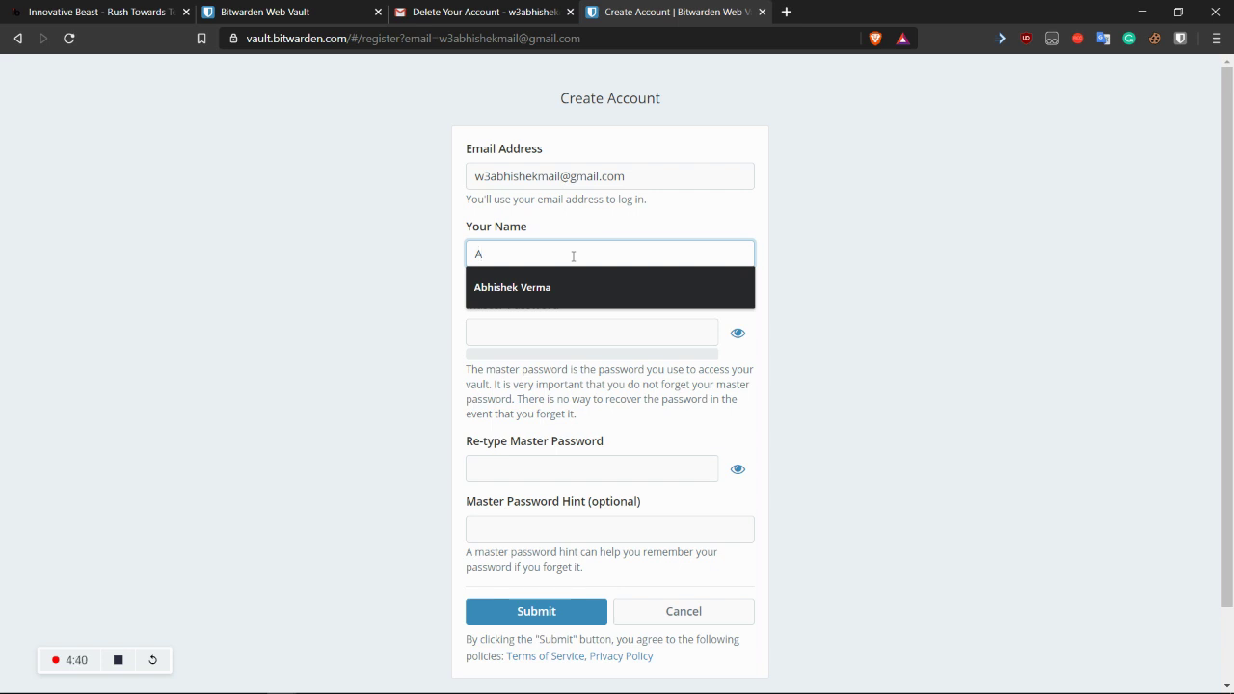
left_click(570, 287)
Enter the new master password and retype it to confirm
left_click(553, 324)
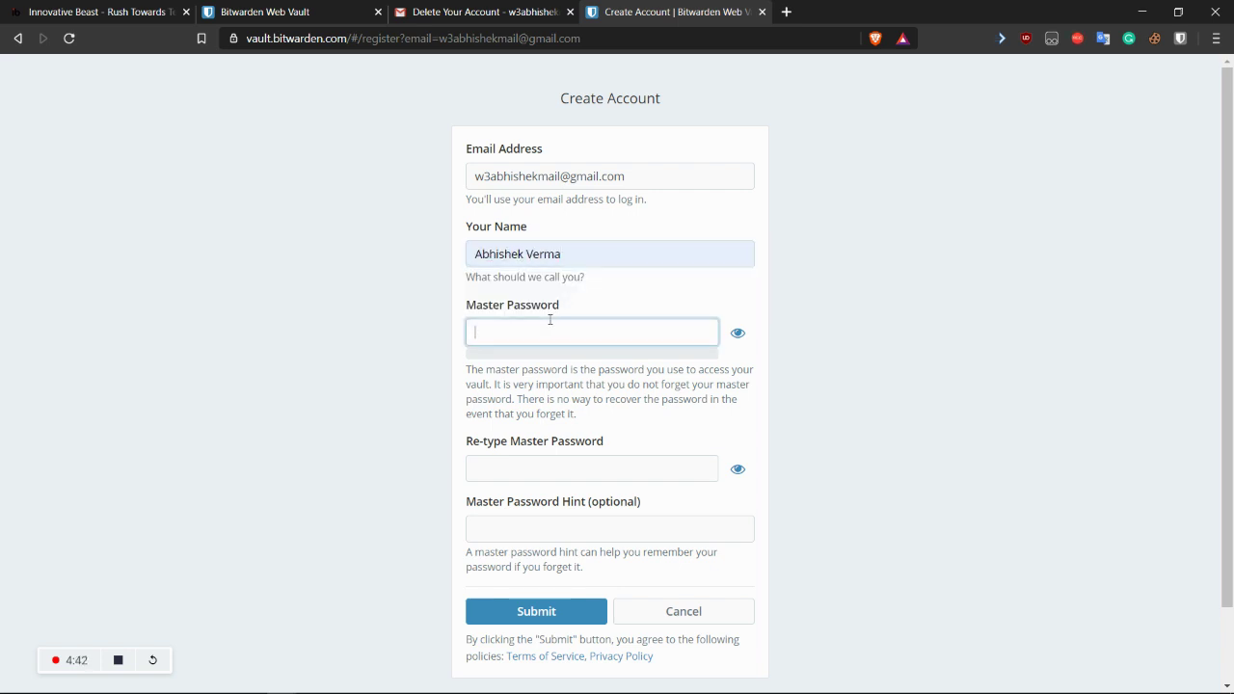
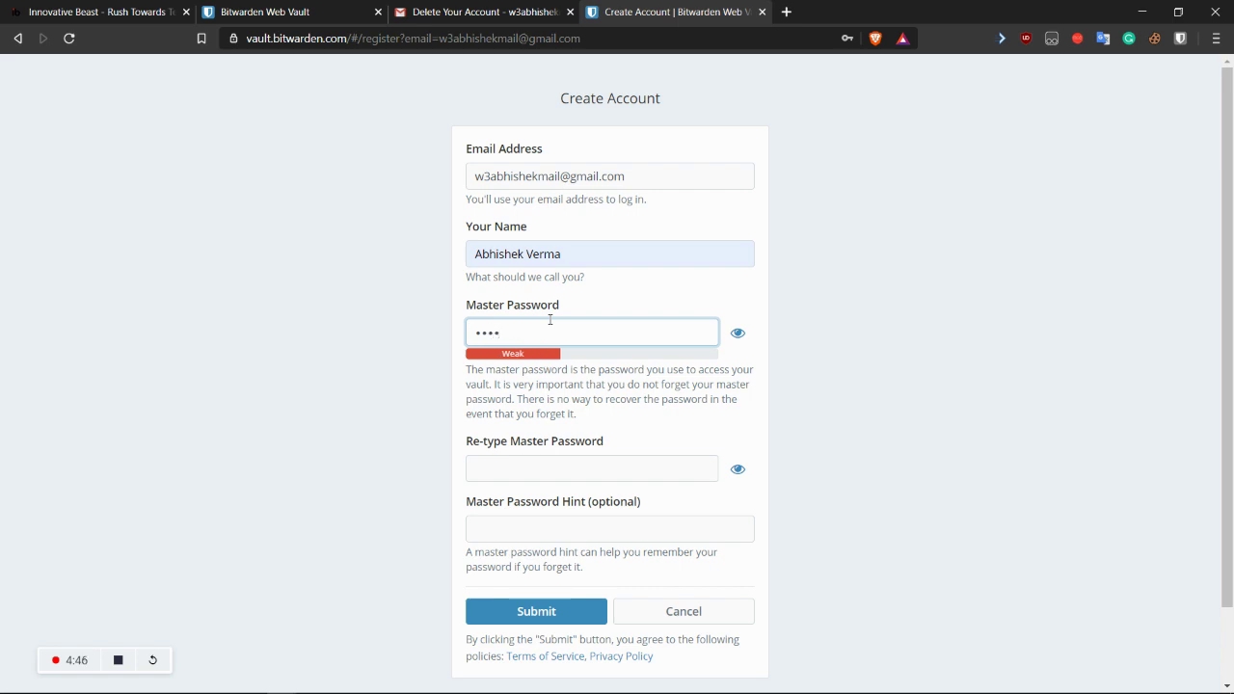
key("BackSpace")
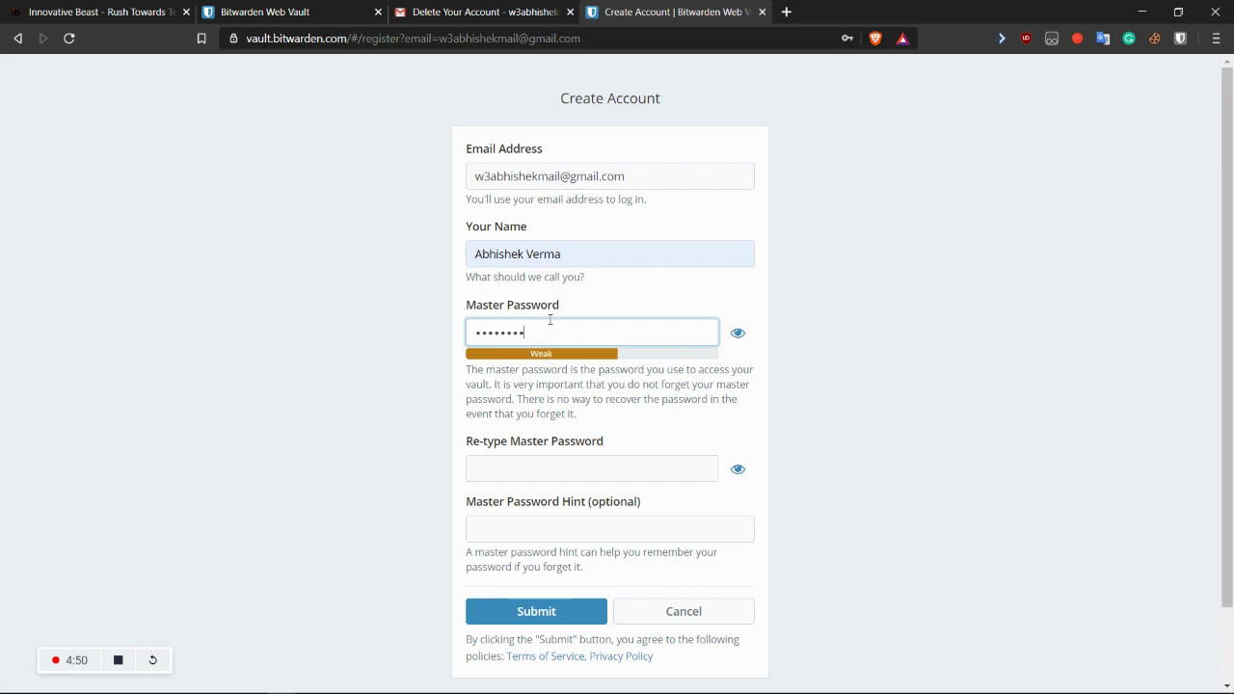
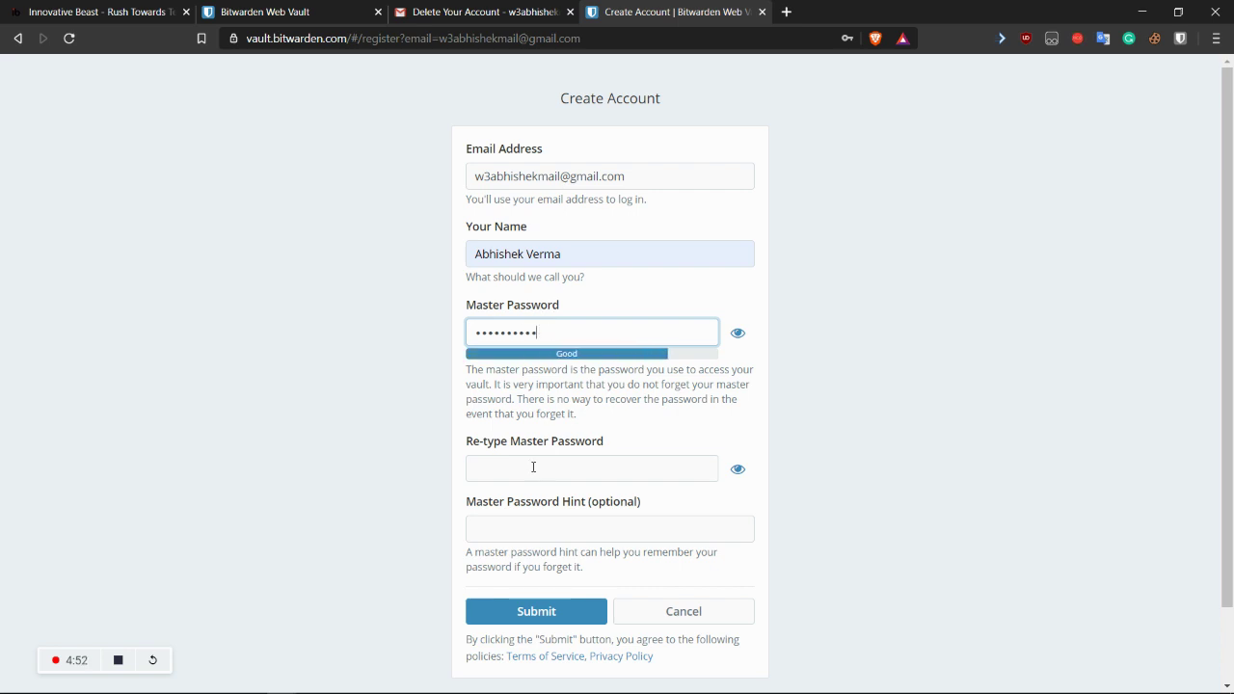
left_click(533, 466)
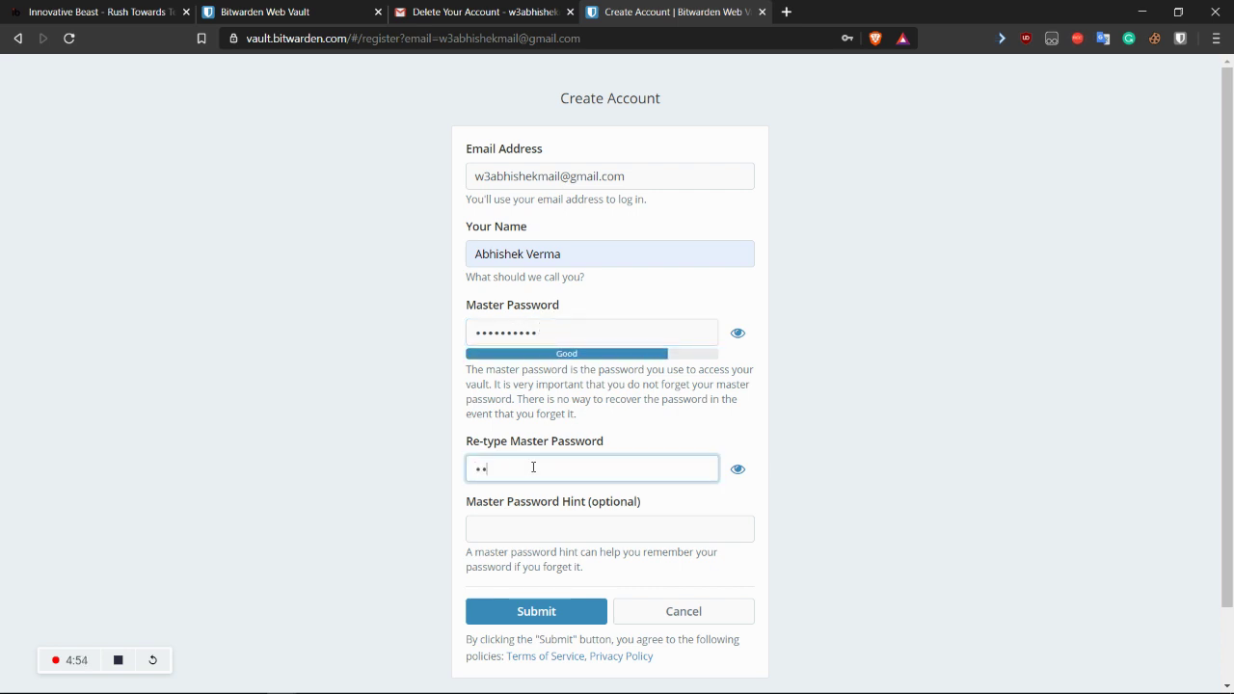
Add the hint 'Something Nasty' and submit the new account registration
left_click(555, 529)
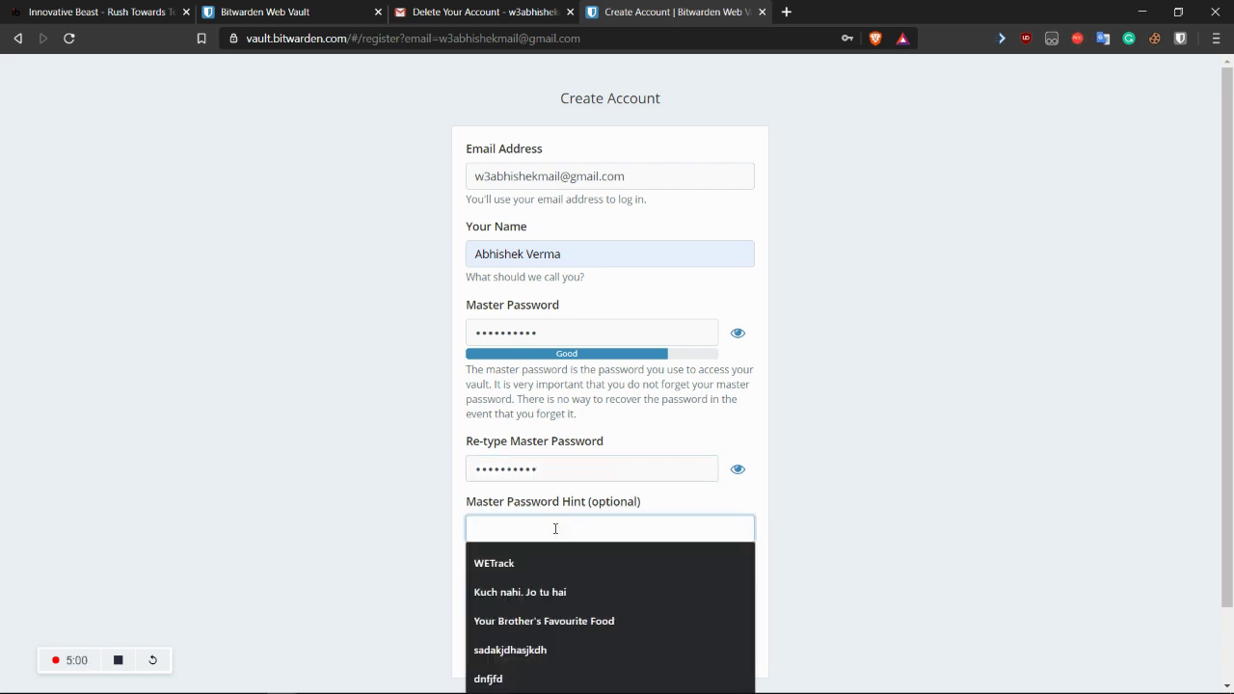
type("Something")
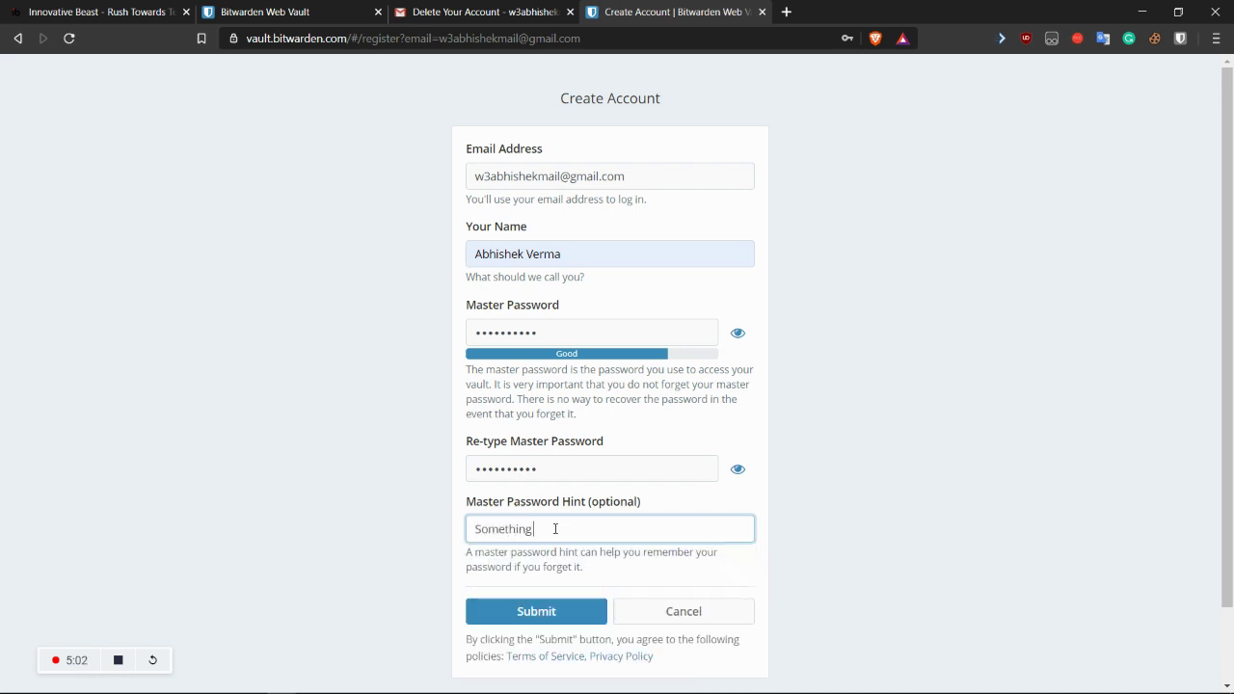
type(" Nasty")
left_click(551, 611)
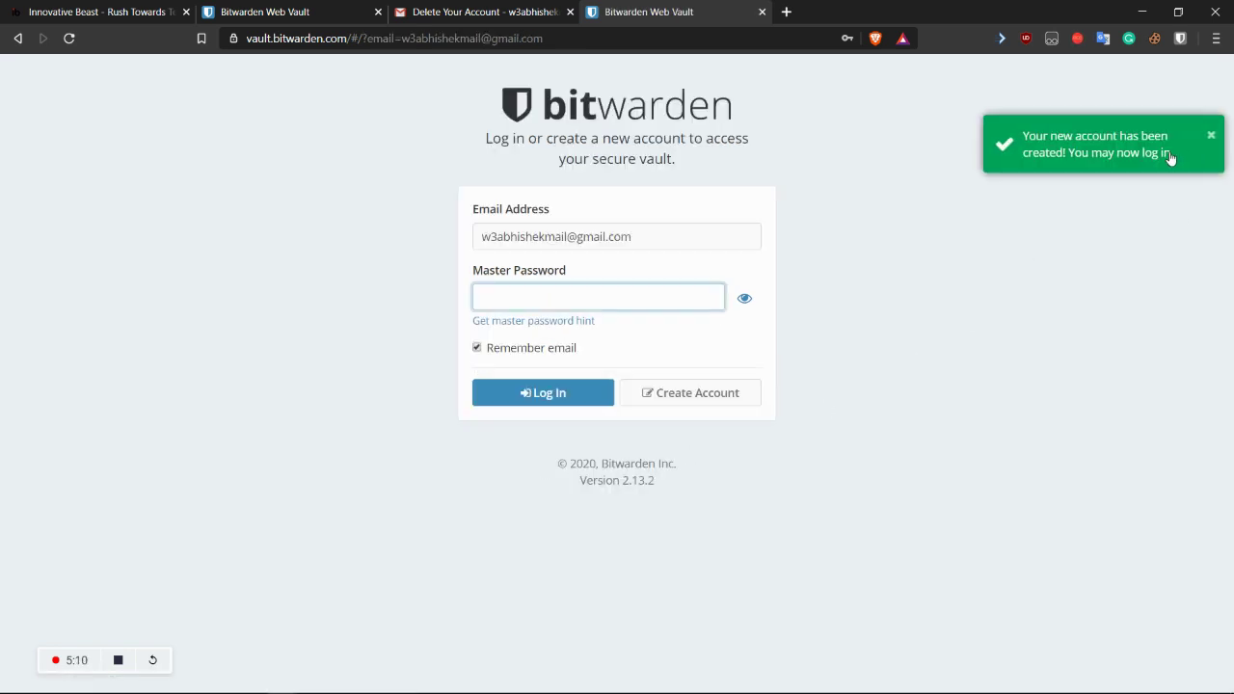
left_click_drag(1171, 154, 1069, 151)
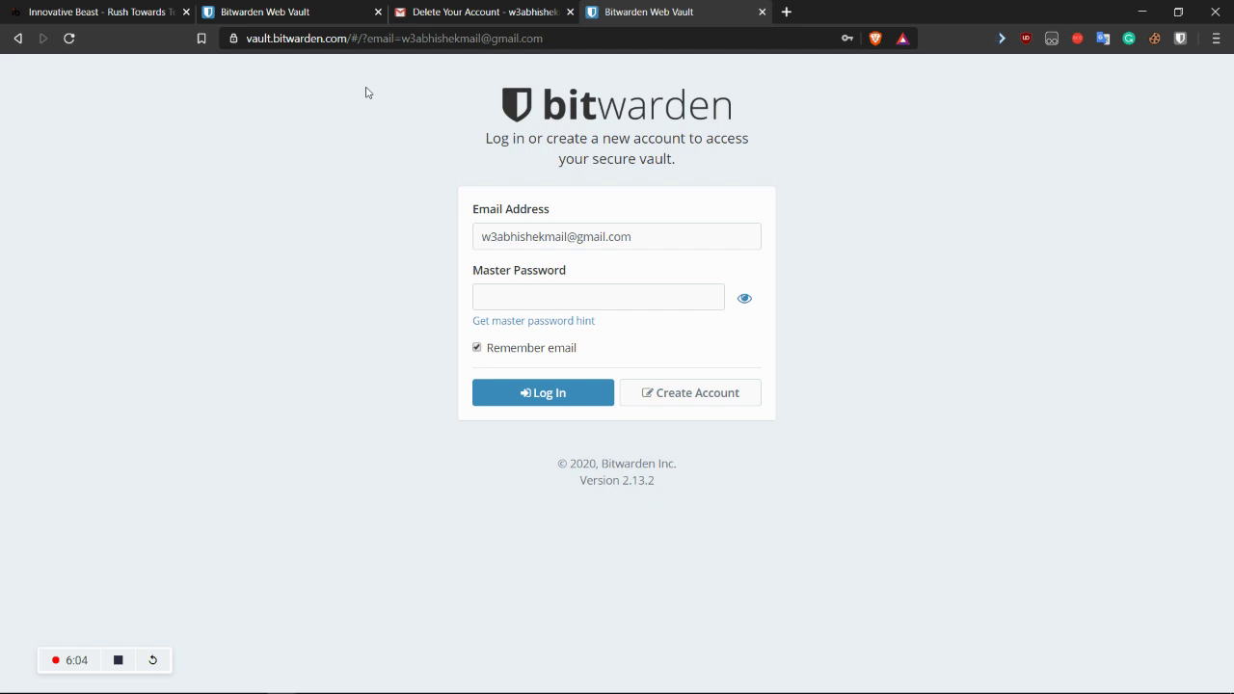
mouse_move(444, 93)
left_mouse_down()
mouse_move(809, 144)
mouse_move(826, 361)
mouse_move(807, 444)
mouse_move(757, 537)
left_mouse_up()
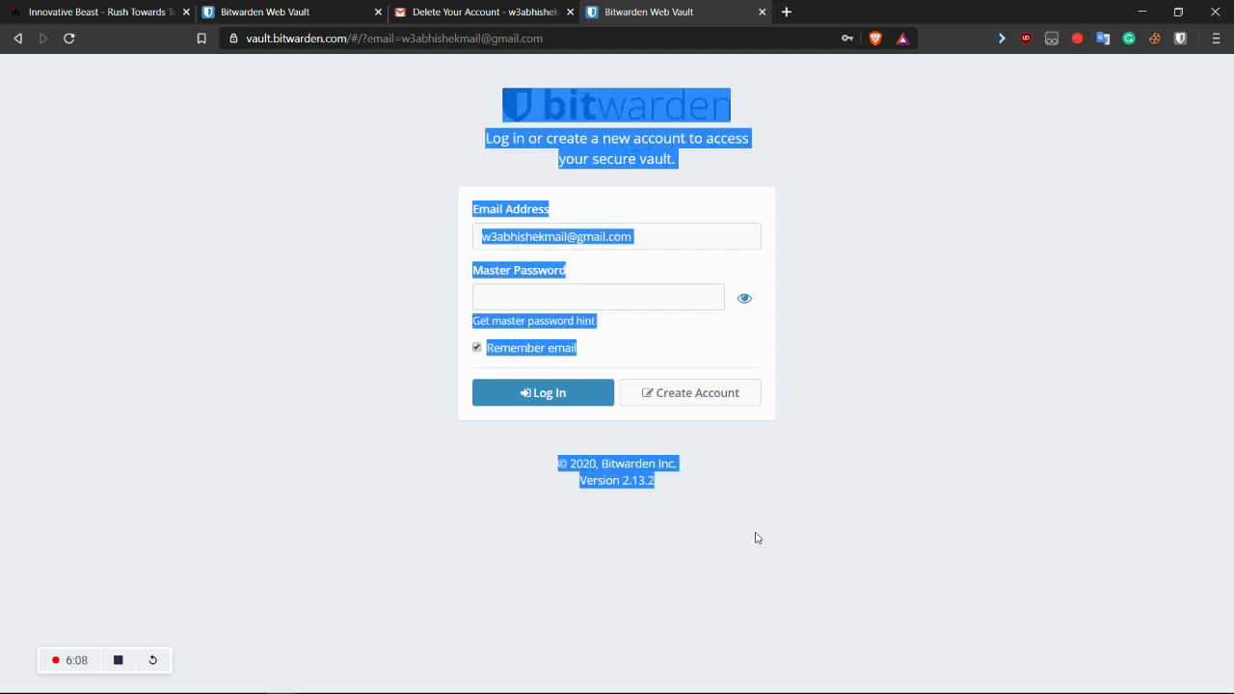